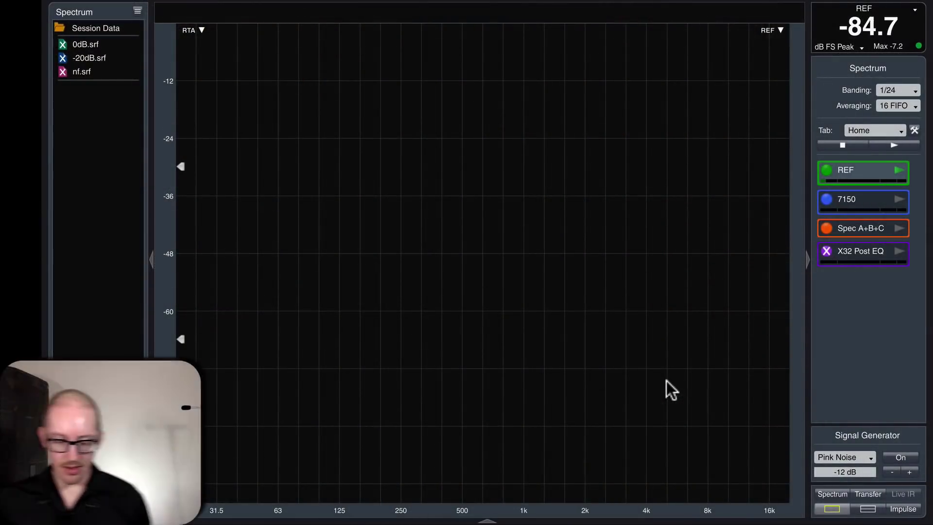
# In X32-Edit's Routing window, review the Default Signal Tap list and re-toggle Matrix 1's feed to Aux Out 6
pyautogui.press('super+Tab')
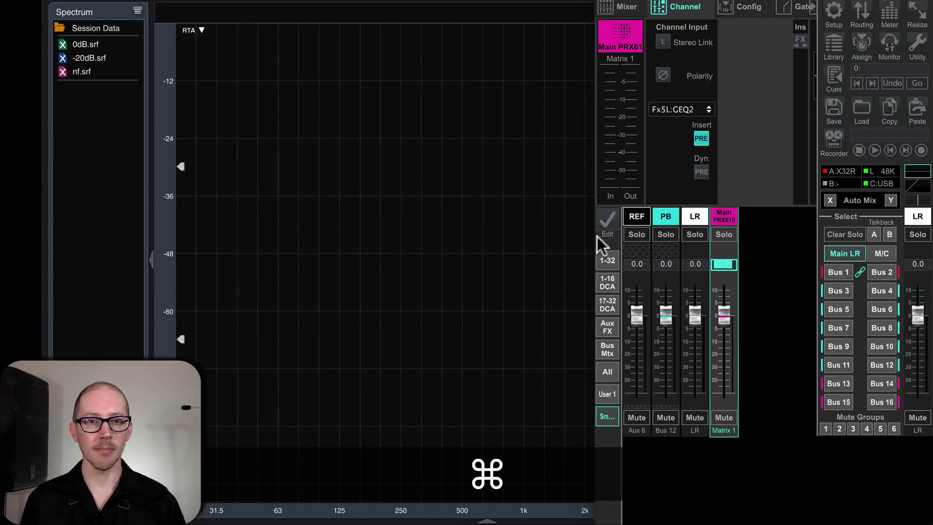
pyautogui.click(862, 13)
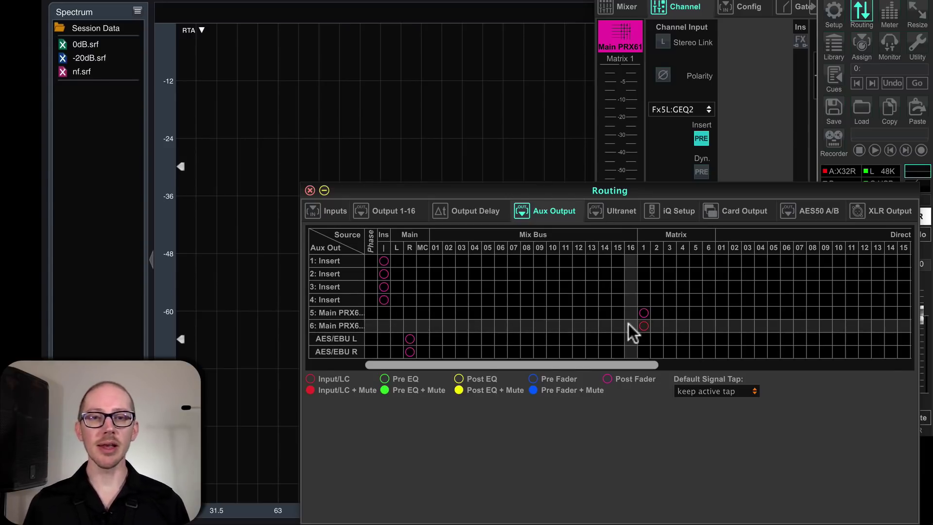
pyautogui.click(741, 391)
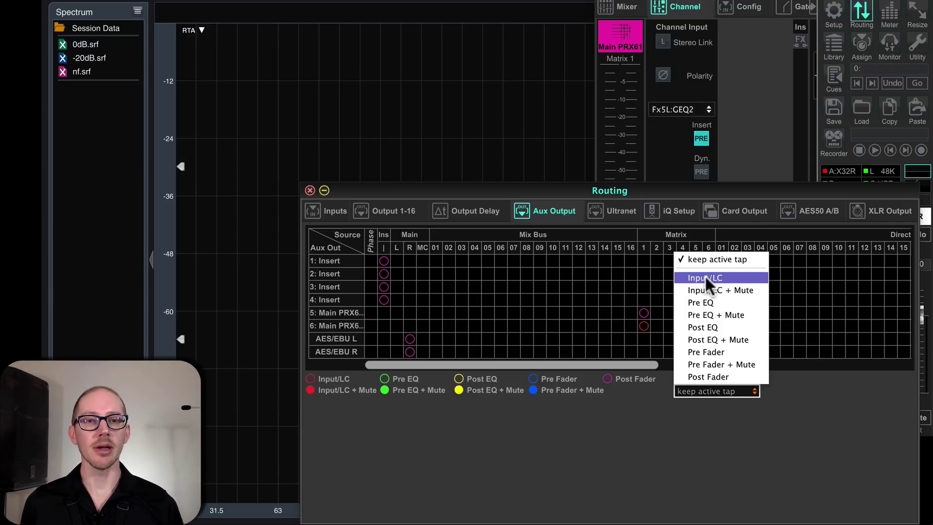
pyautogui.click(654, 425)
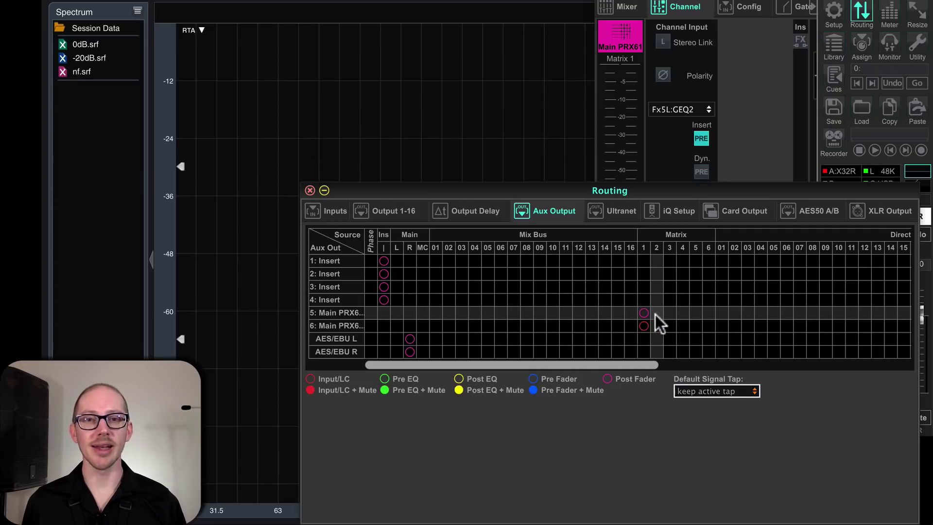
pyautogui.click(643, 314)
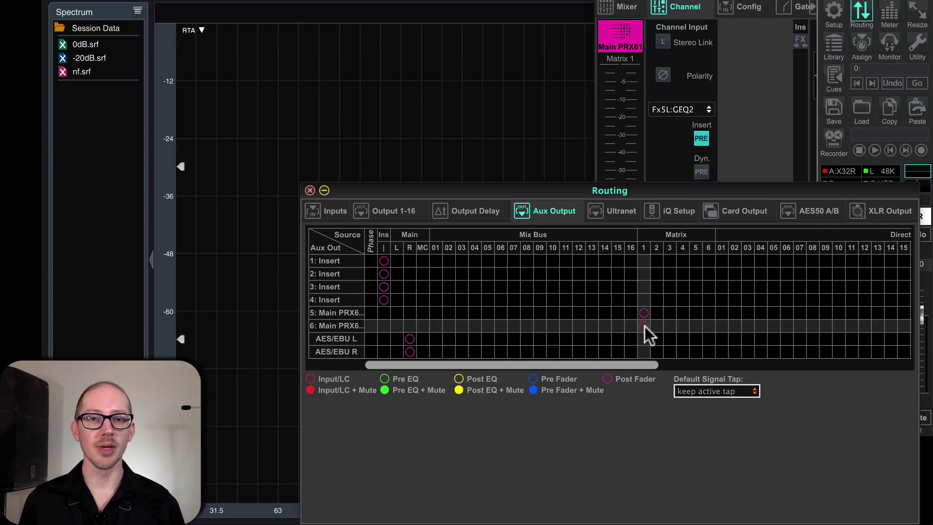
pyautogui.click(645, 326)
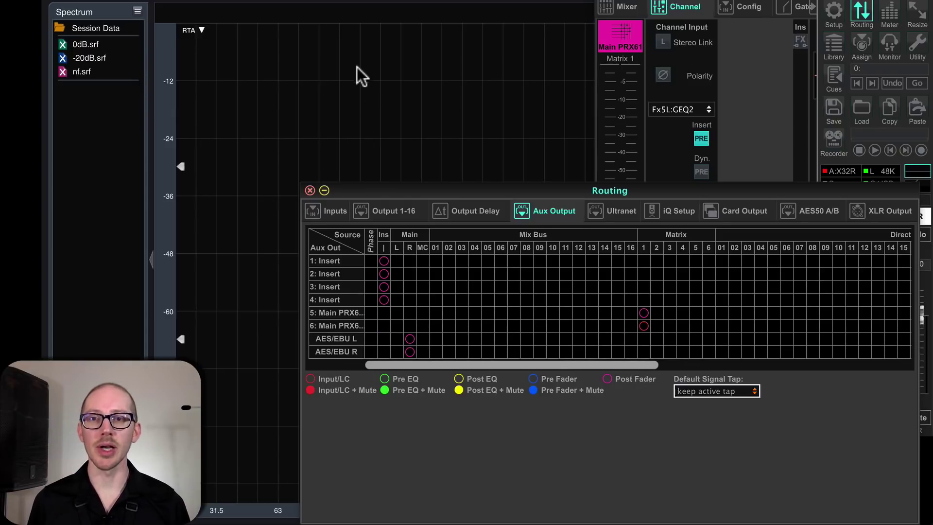
pyautogui.click(337, 63)
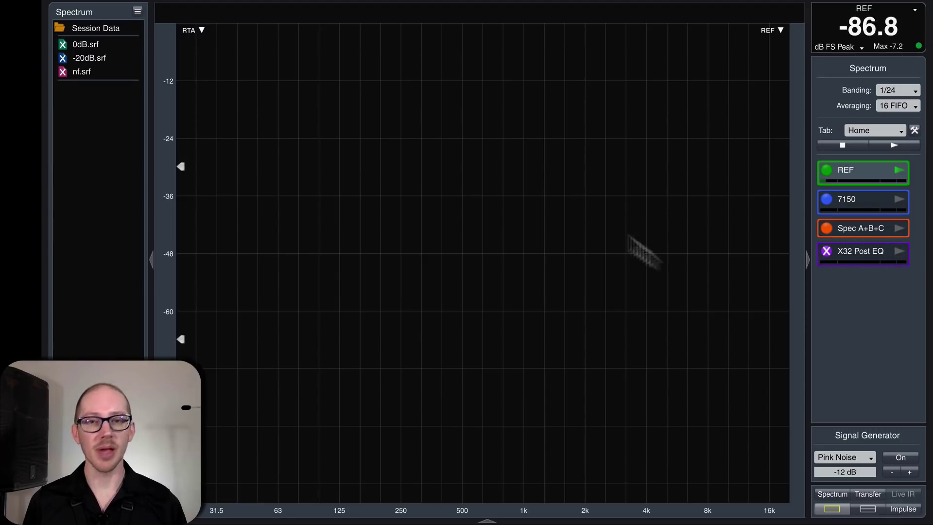
pyautogui.hotkey('alt', 'a')
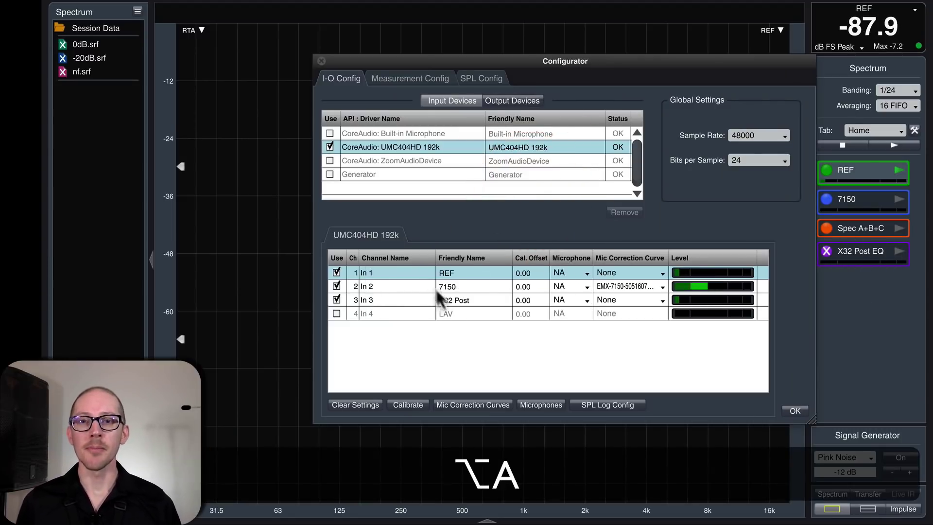
pyautogui.doubleClick(479, 298)
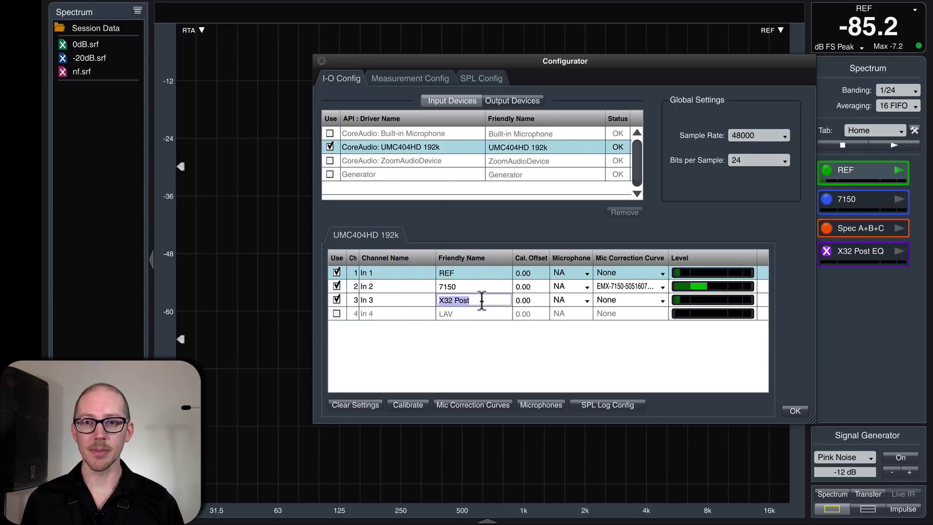
pyautogui.click(395, 79)
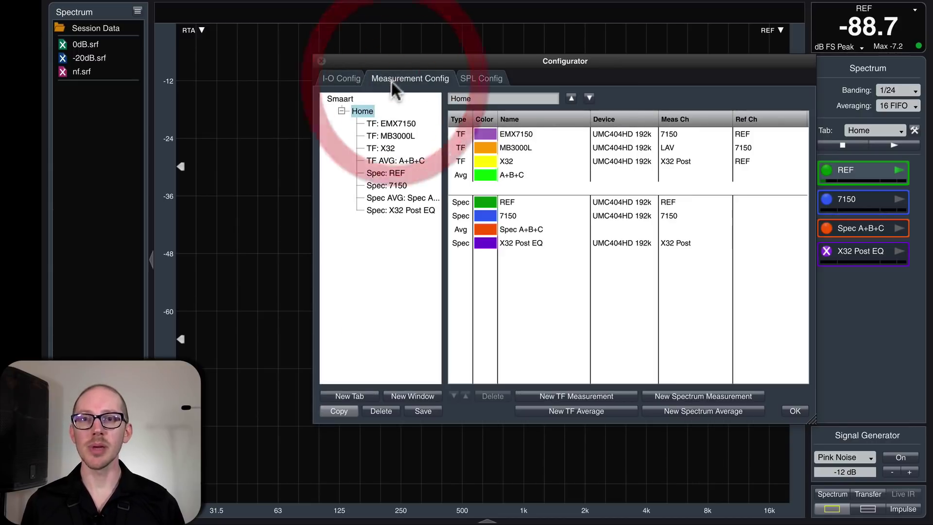
pyautogui.doubleClick(512, 160)
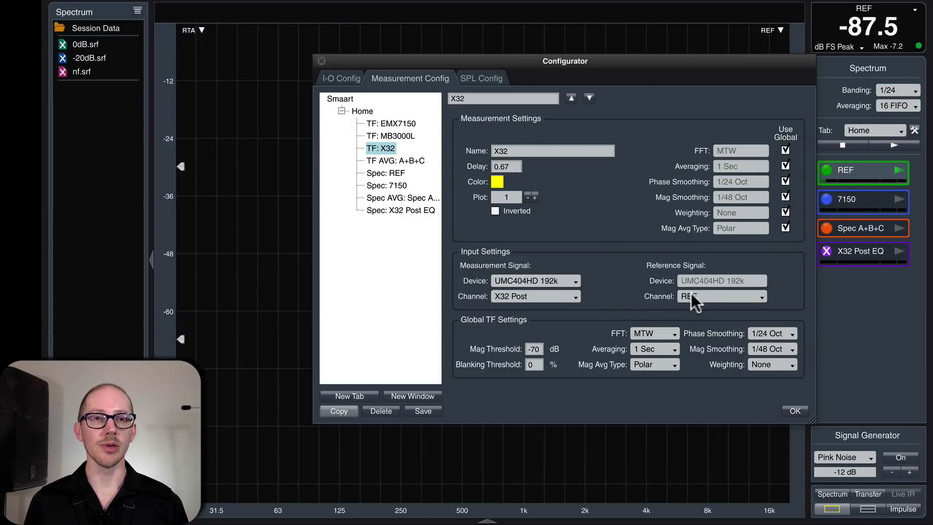
pyautogui.press('Return')
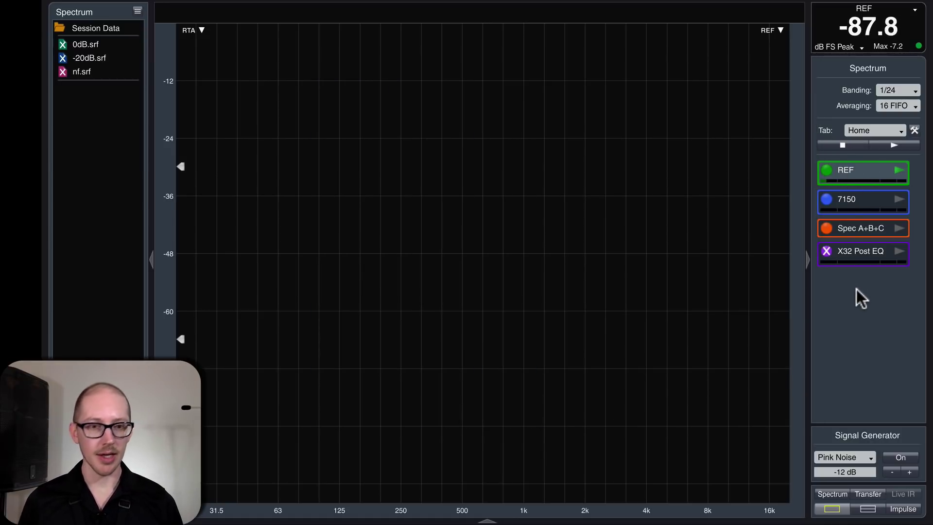
# Start the pink noise generator and run the live X32 Post EQ spectrum alongside REF
pyautogui.press('g')
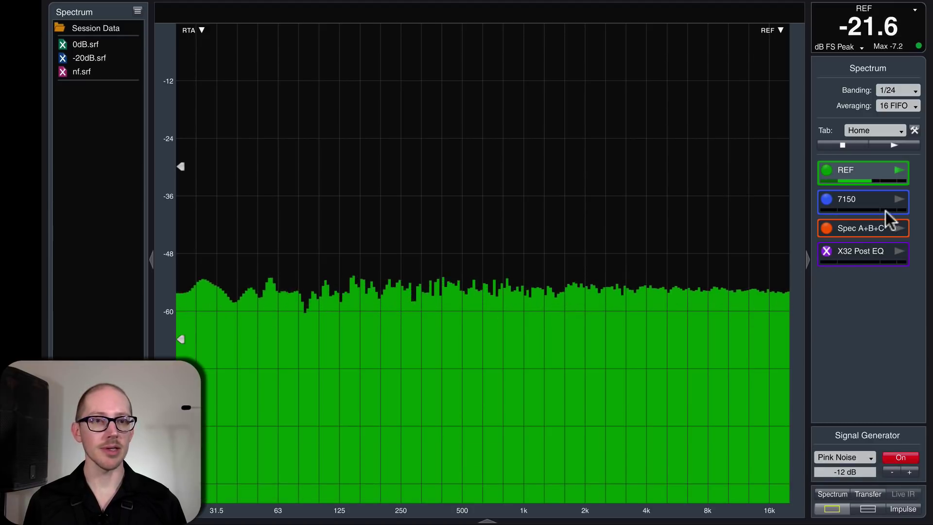
pyautogui.click(900, 250)
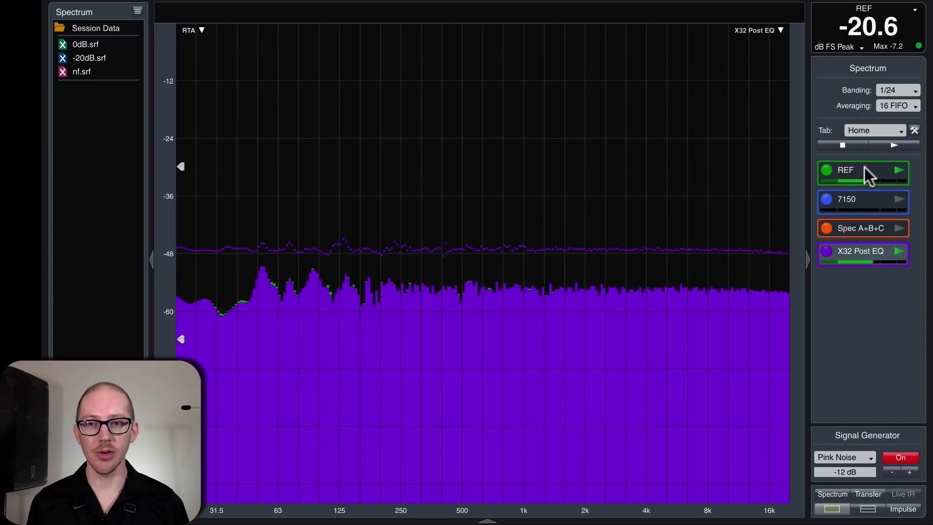
# Close Routing and set Matrix 1's LoMid EQ band to a -15.0 dB cut at 91.4 Hz, Q 2.0
pyautogui.press('super+Tab')
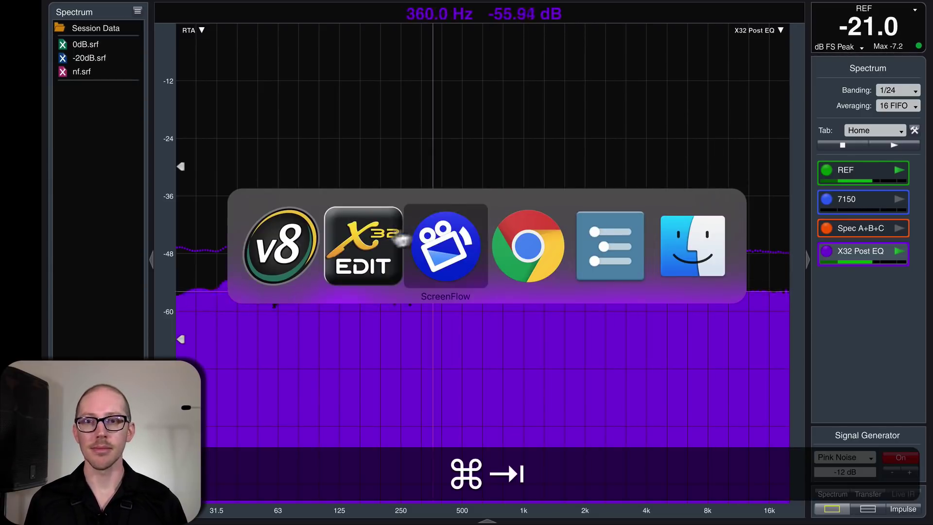
pyautogui.click(364, 237)
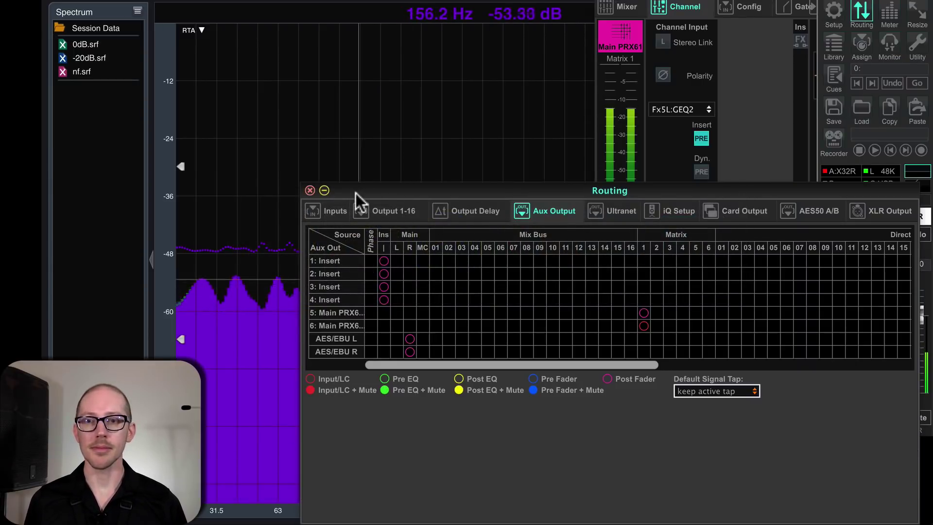
pyautogui.click(310, 190)
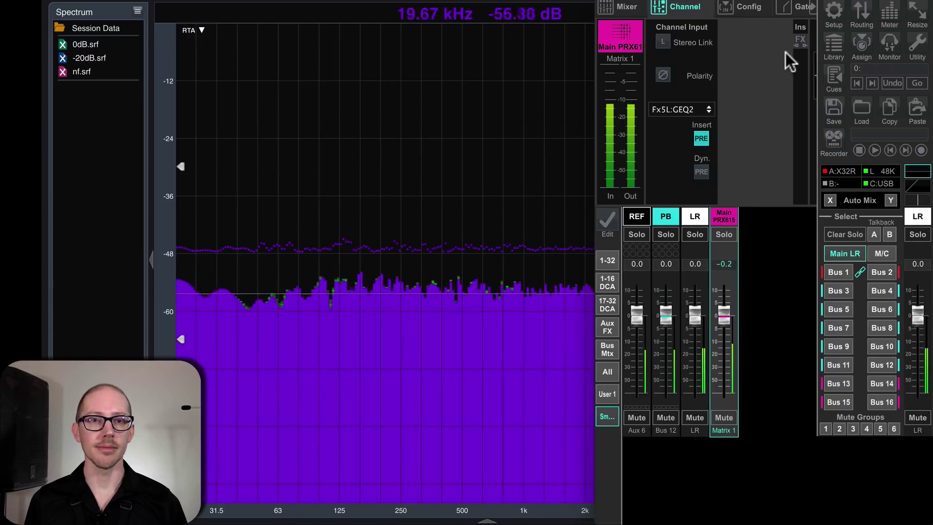
pyautogui.click(814, 10)
pyautogui.click(890, 8)
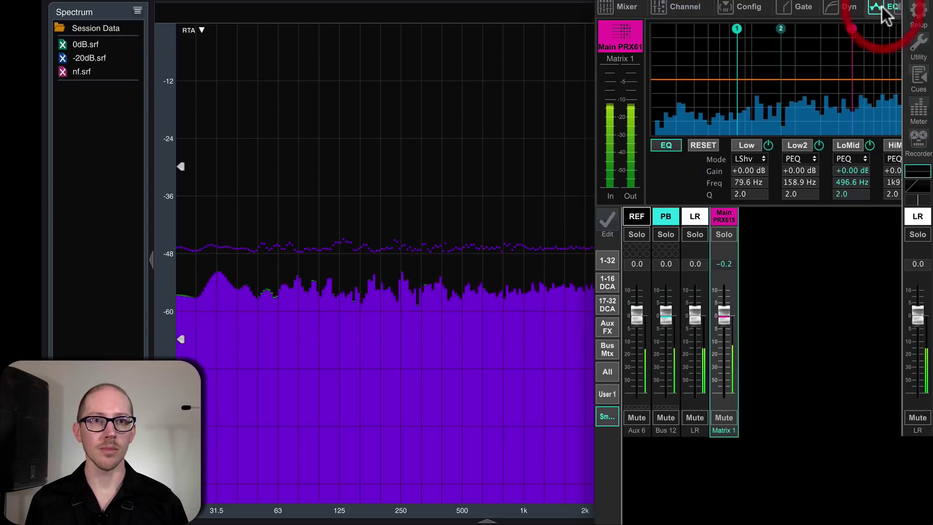
pyautogui.moveTo(853, 28); pyautogui.dragTo(732, 84)
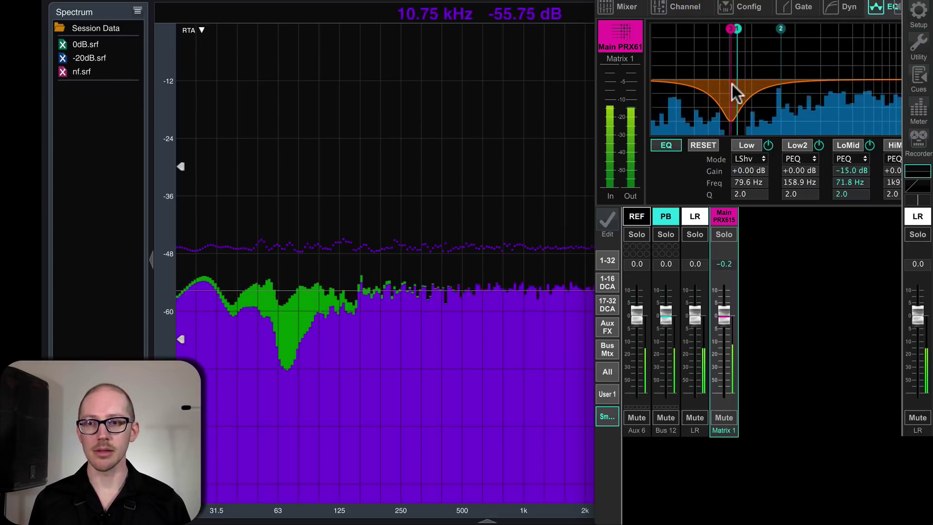
pyautogui.moveTo(732, 27); pyautogui.dragTo(746, 36)
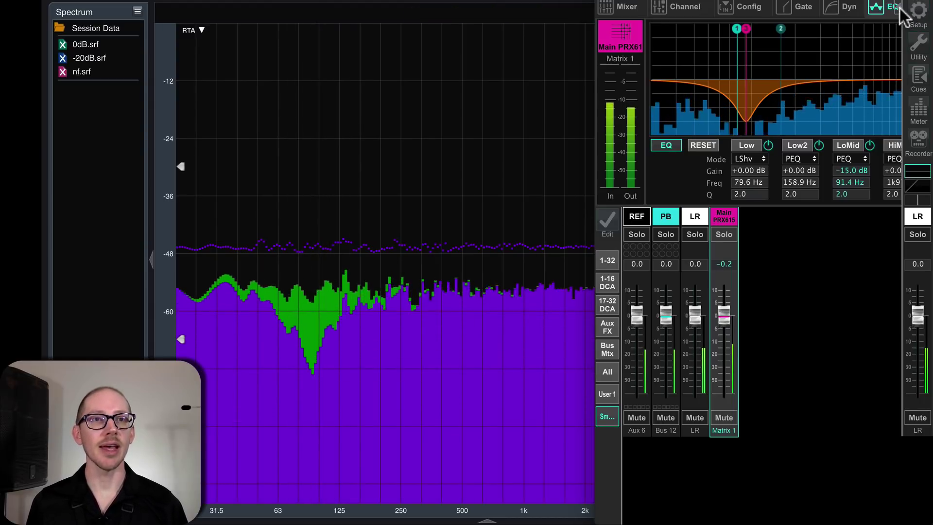
# Route Matrix 1 to aux outputs 5 and 6 with an Input/LC default tap, then close Routing
pyautogui.click(918, 19)
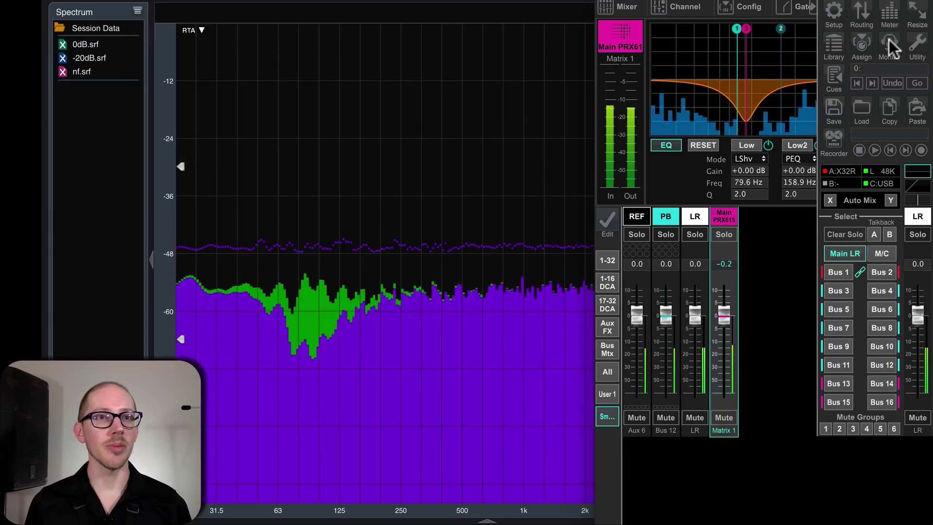
pyautogui.click(860, 14)
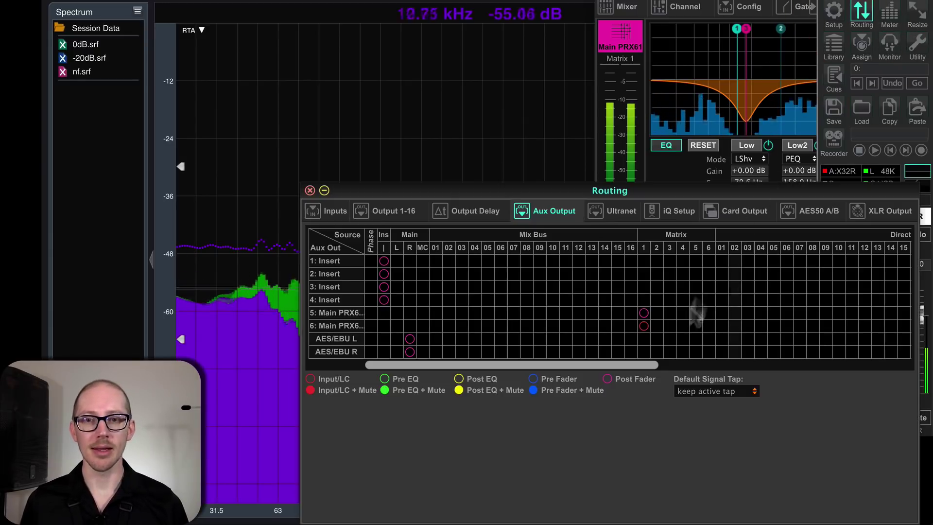
pyautogui.moveTo(571, 191); pyautogui.dragTo(593, 321)
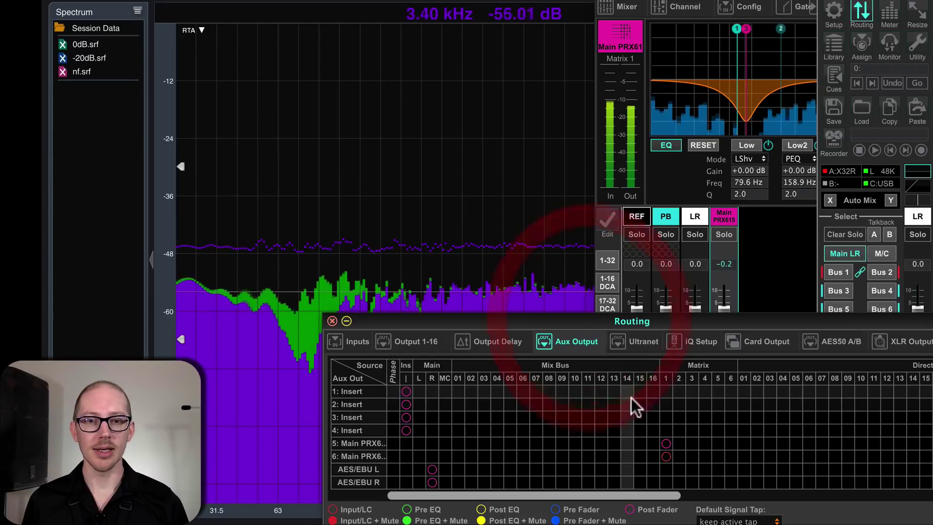
pyautogui.click(666, 452)
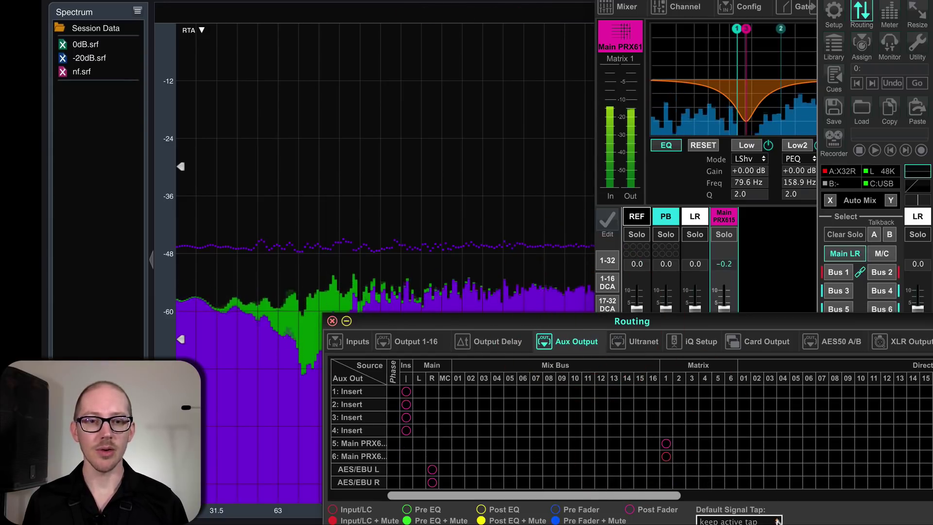
pyautogui.click(749, 520)
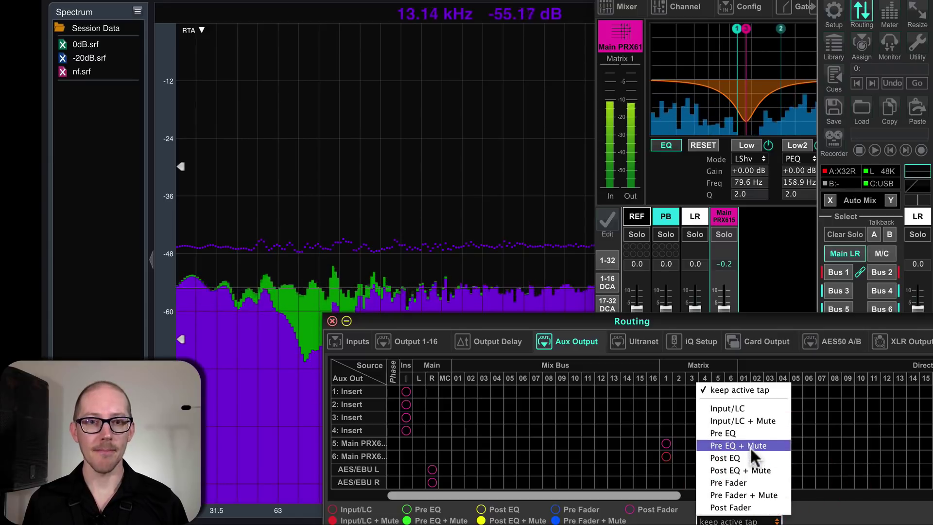
pyautogui.click(742, 409)
pyautogui.click(666, 444)
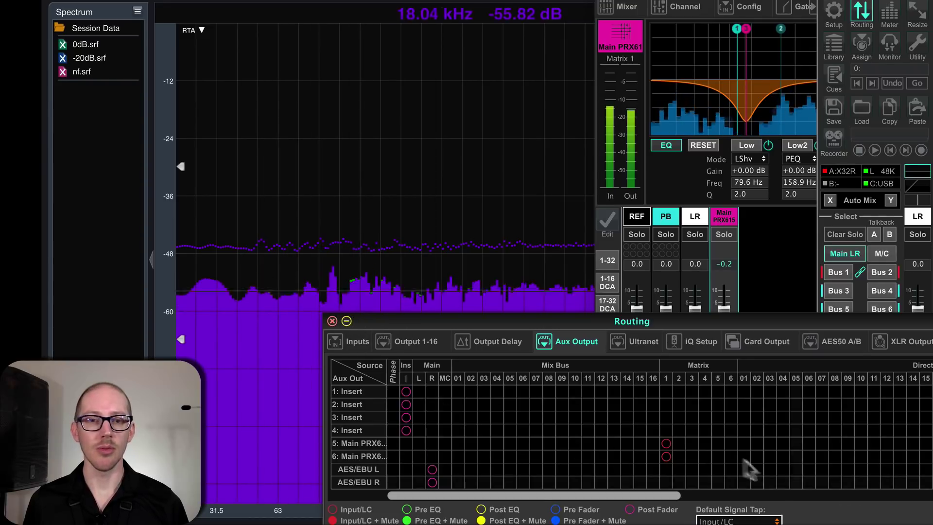
pyautogui.click(771, 521)
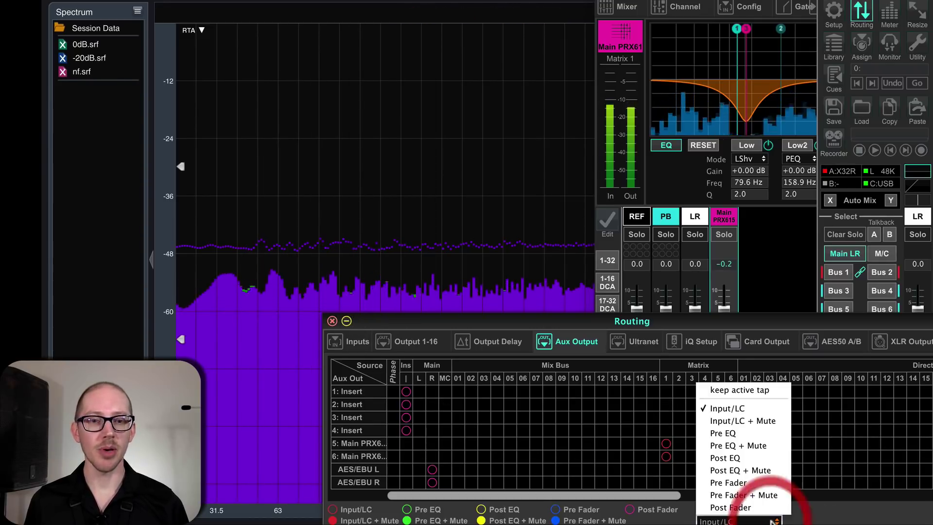
pyautogui.click(764, 508)
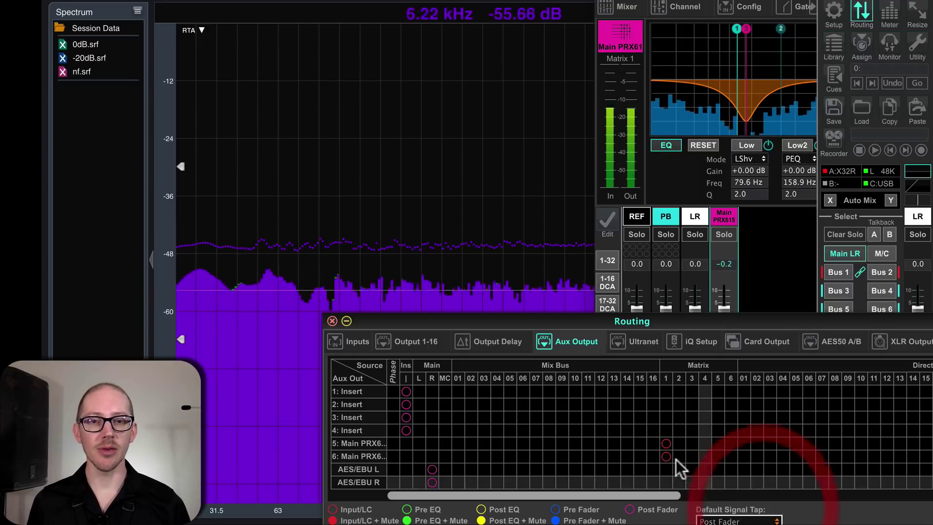
pyautogui.click(667, 442)
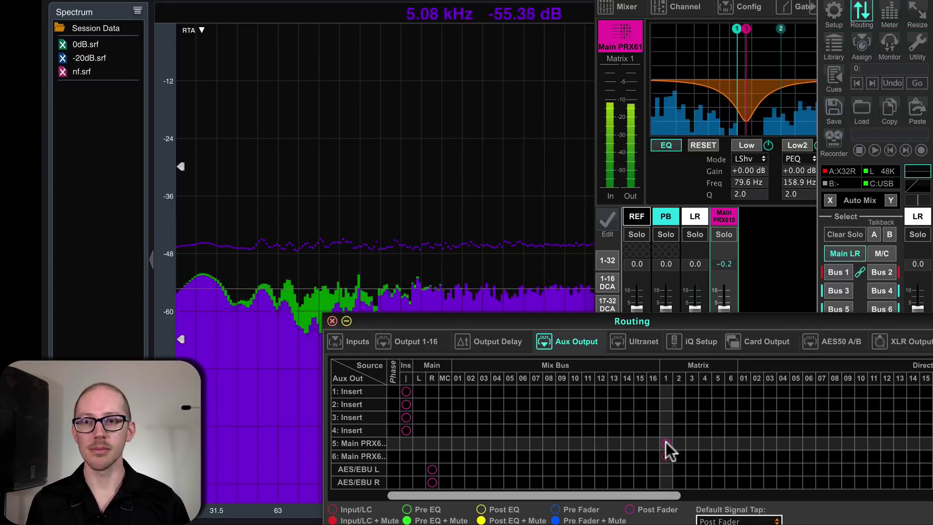
pyautogui.click(332, 321)
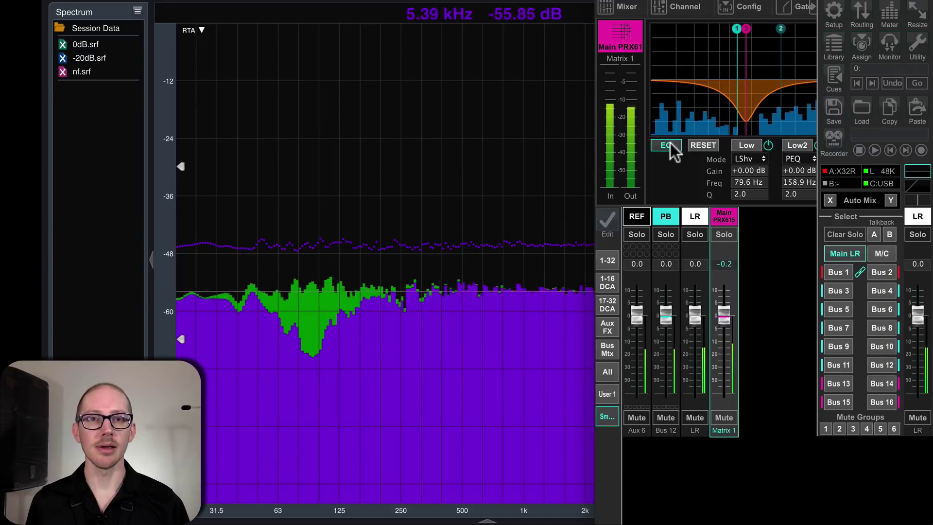
# Reset all of Matrix 1's EQ bands to flat and return to Smaart
pyautogui.click(701, 144)
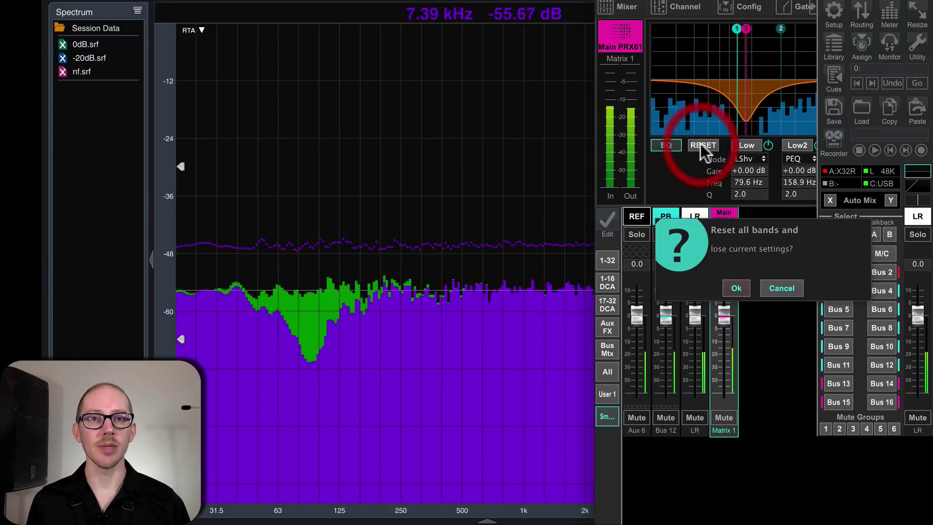
pyautogui.click(737, 288)
pyautogui.click(481, 158)
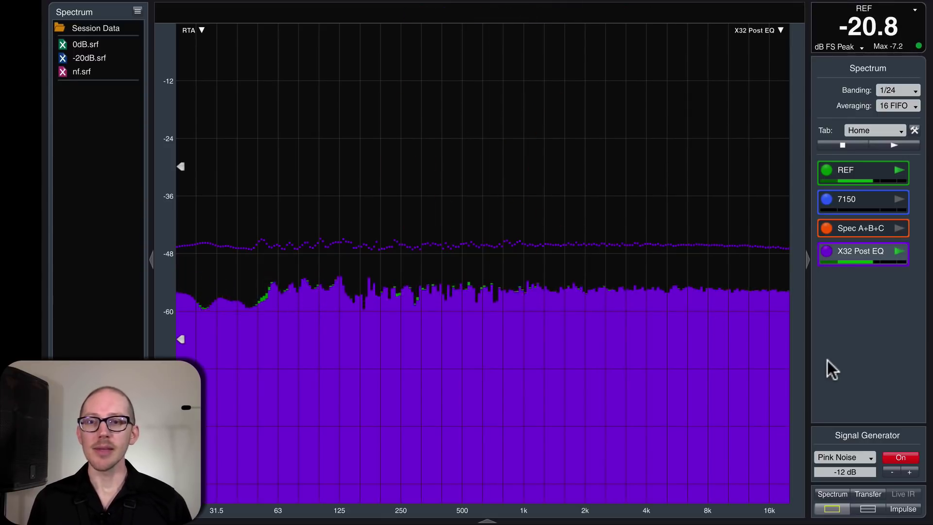
# Switch the signal generator to a 200 Hz sine and shift the spectrum's level axis
pyautogui.click(863, 454)
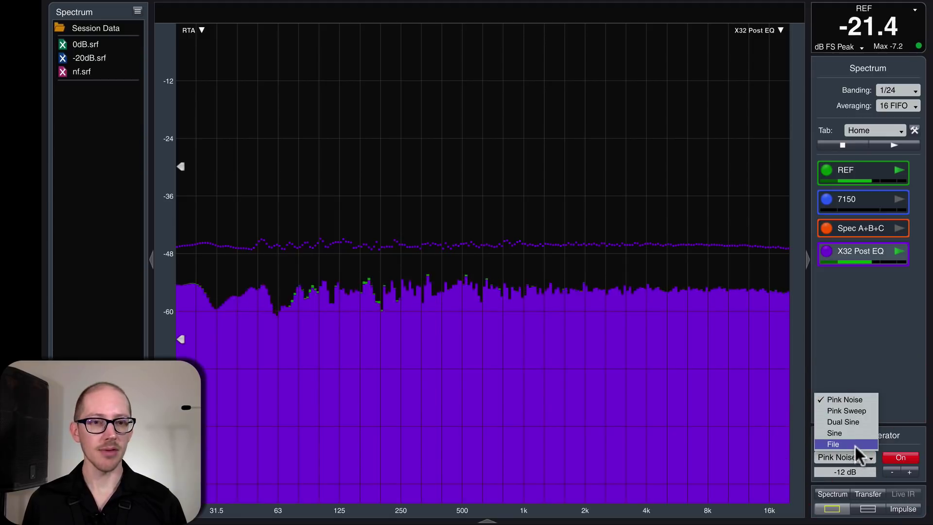
pyautogui.click(848, 432)
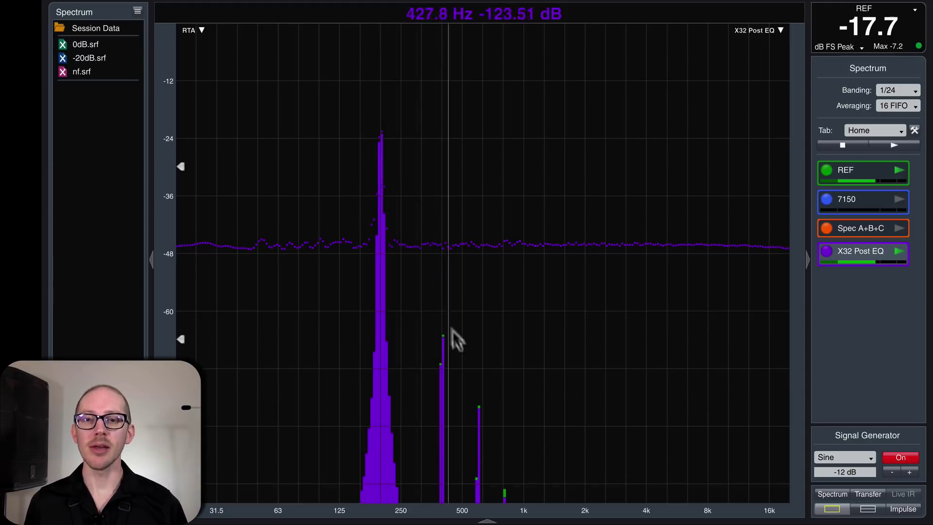
pyautogui.click(166, 329)
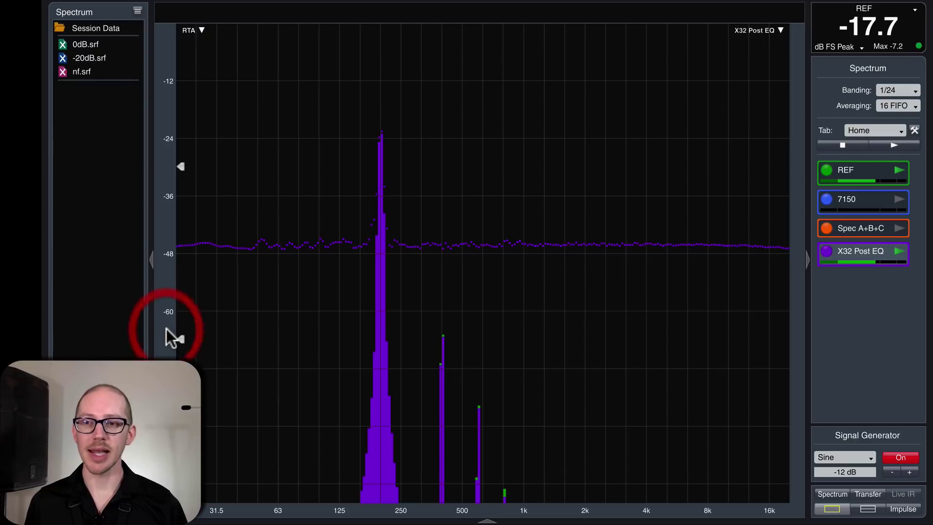
pyautogui.scroll(-5, 166, 329)
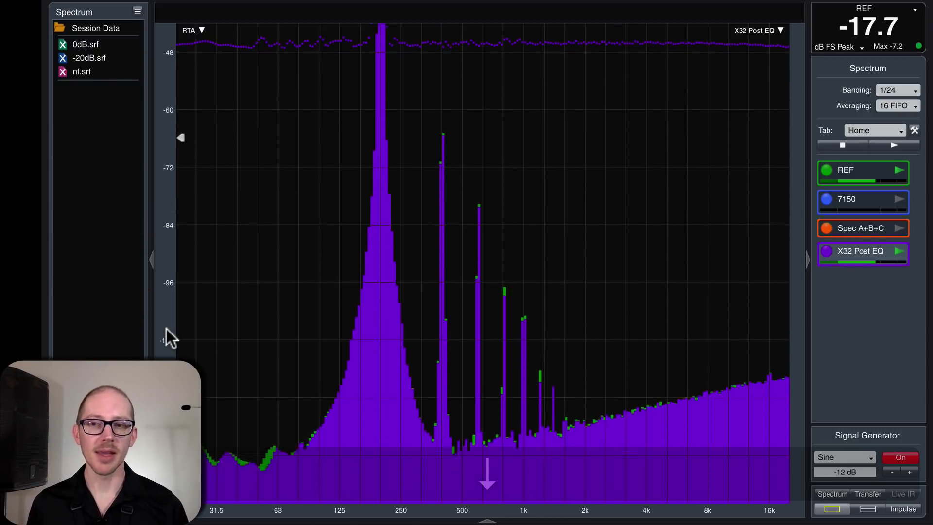
pyautogui.moveTo(166, 329); pyautogui.dragTo(162, 290)
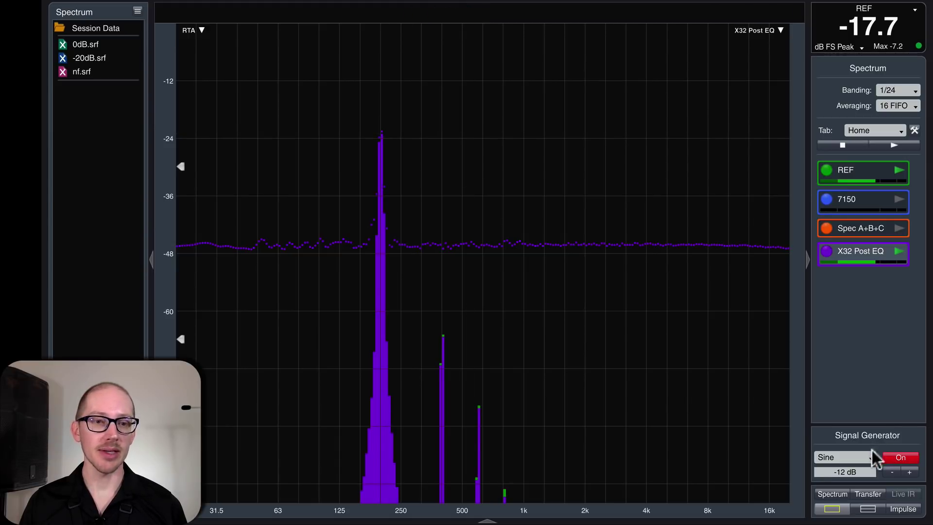
pyautogui.click(862, 434)
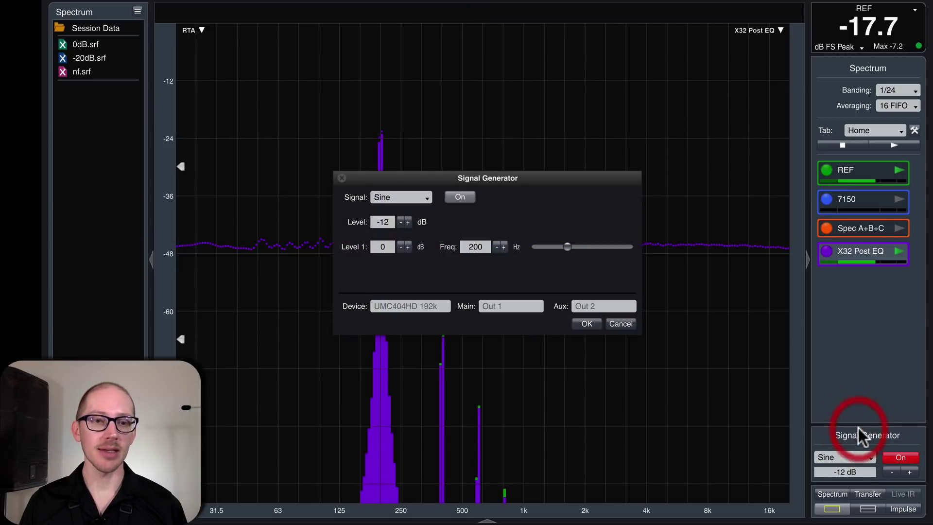
pyautogui.click(341, 178)
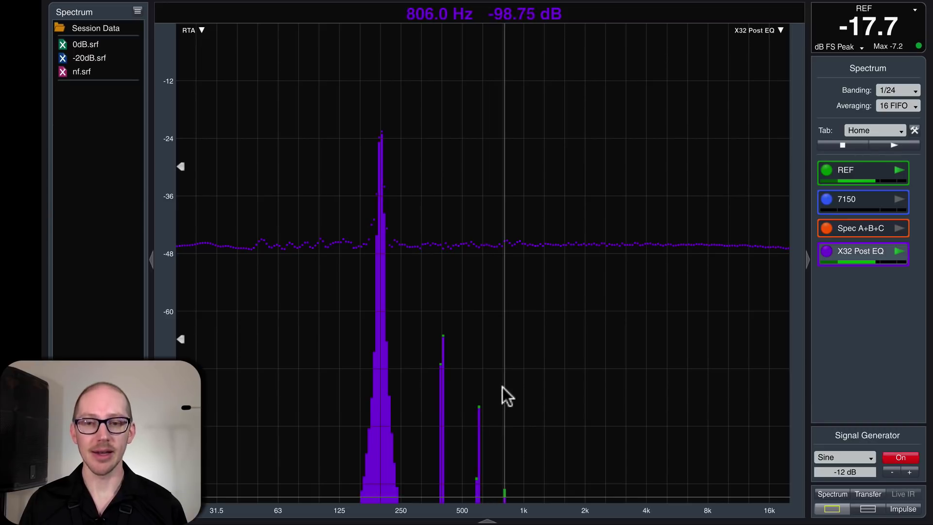
# Zoom tightly onto the 200 Hz peak with the REF trace displayed
pyautogui.moveTo(363, 121); pyautogui.dragTo(400, 150)
pyautogui.press('z')
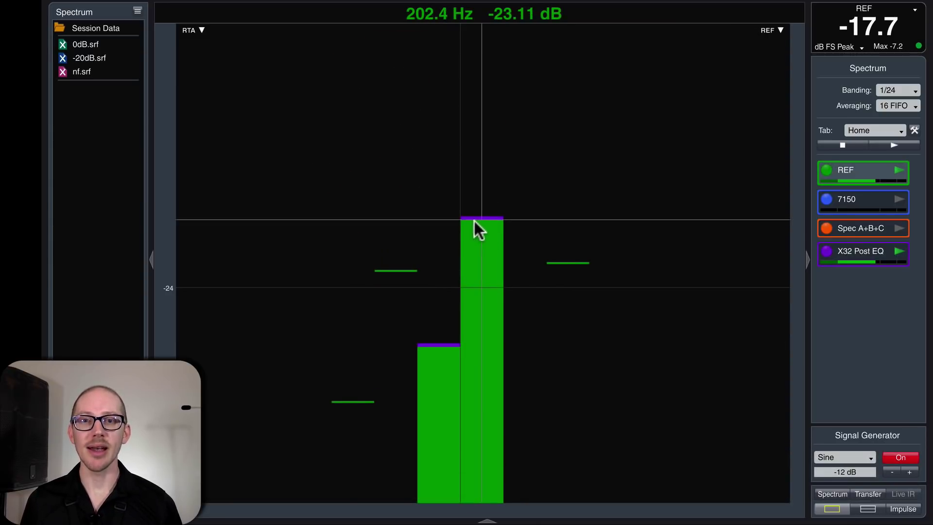
pyautogui.moveTo(448, 201); pyautogui.dragTo(532, 253)
pyautogui.press('super+Tab')
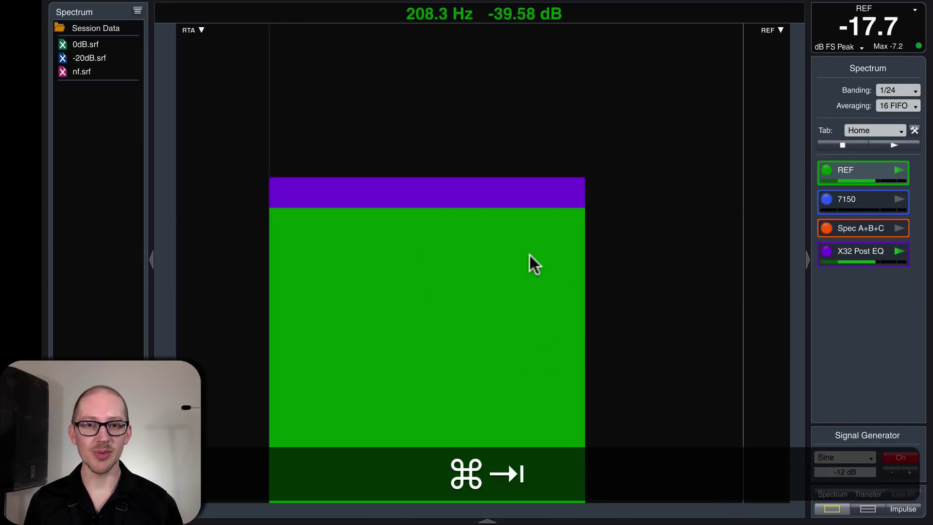
# Set Matrix 1's fader level to 0.0, then to -0.2, and return to Smaart
pyautogui.click(726, 264)
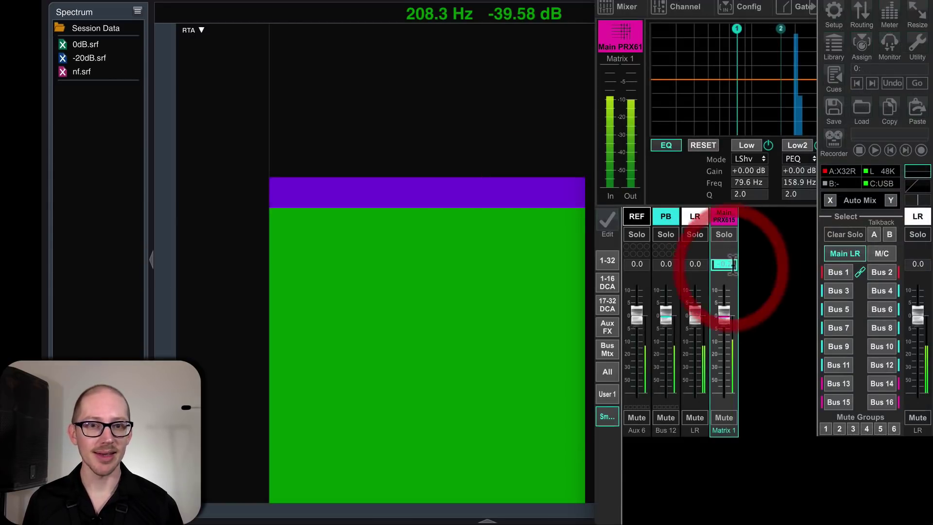
pyautogui.press('Return')
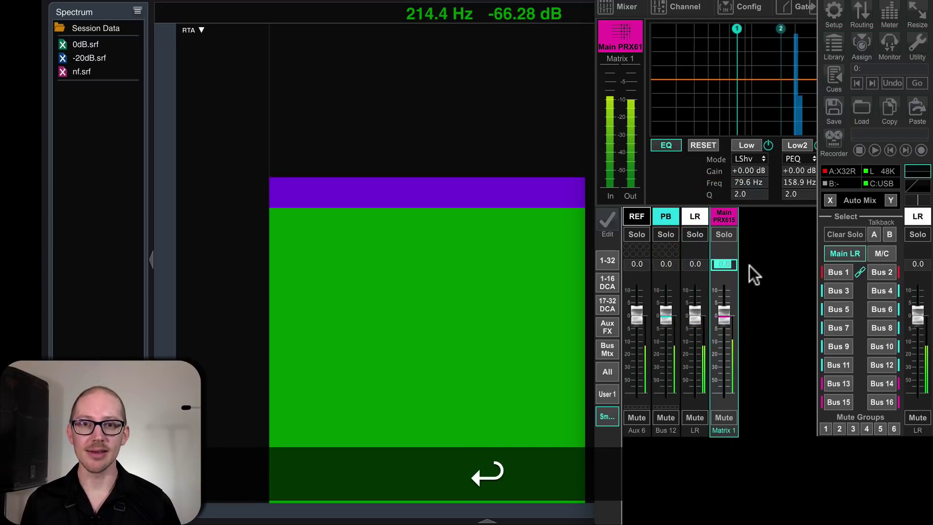
pyautogui.press('Right')
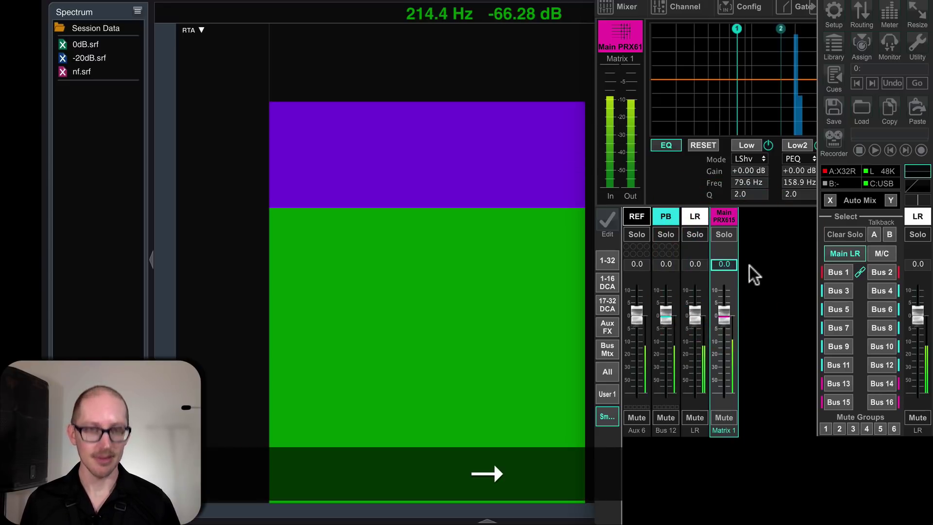
pyautogui.press('BackSpace')
pyautogui.press('BackSpace')
pyautogui.press('BackSpace')
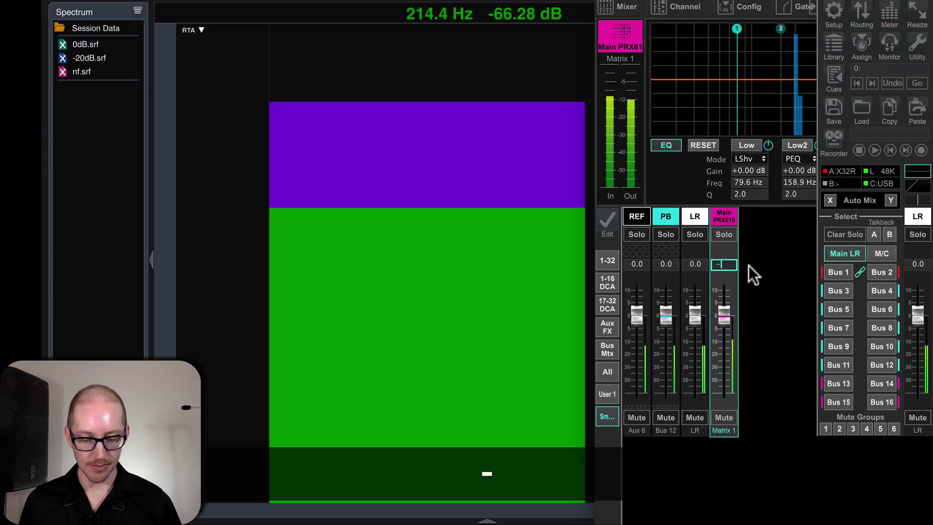
pyautogui.write('-0.')
pyautogui.press('Return')
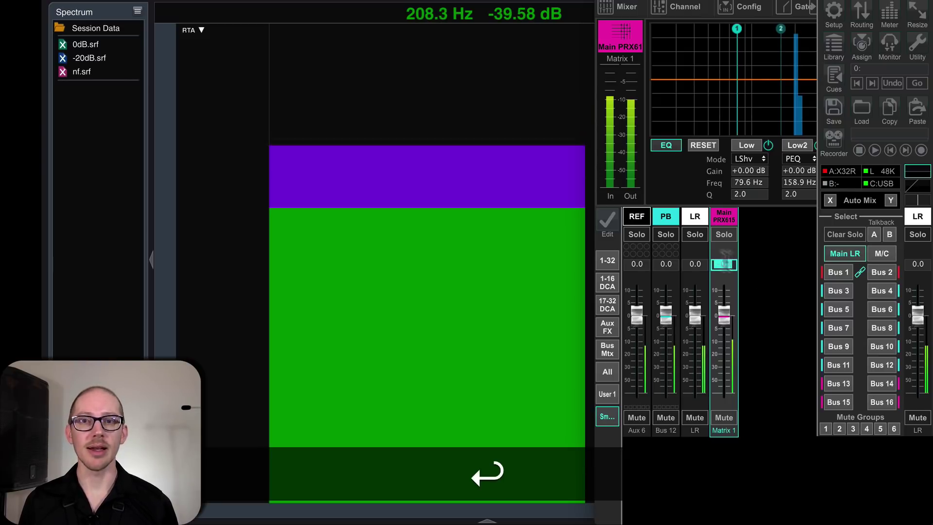
pyautogui.click(451, 94)
# Stop the generator, switch to Transfer Function, scale Live IR to ±40, and put Magnitude above Phase
pyautogui.click(162, 167)
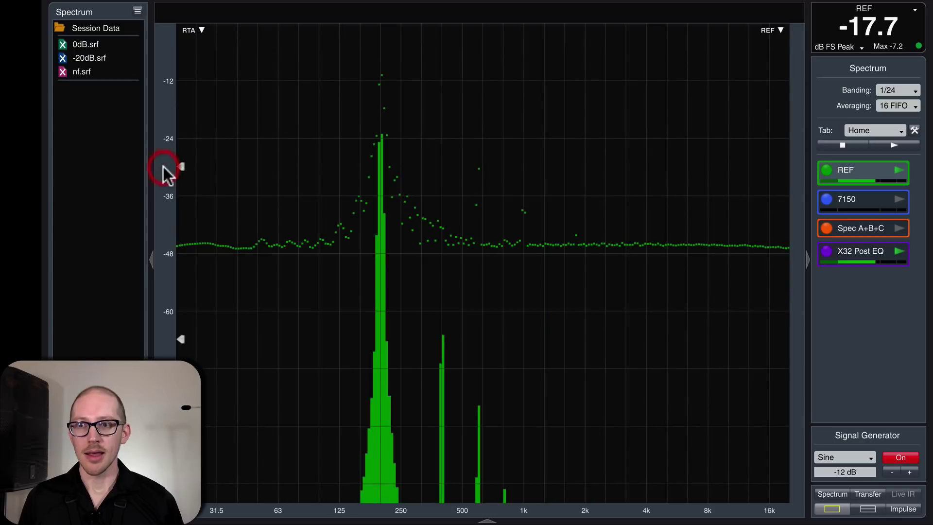
pyautogui.press('g')
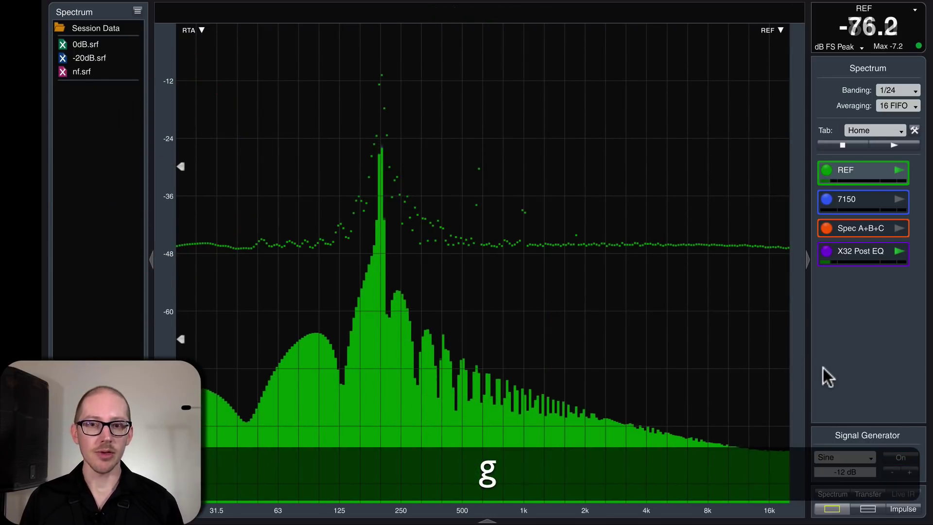
pyautogui.press('t')
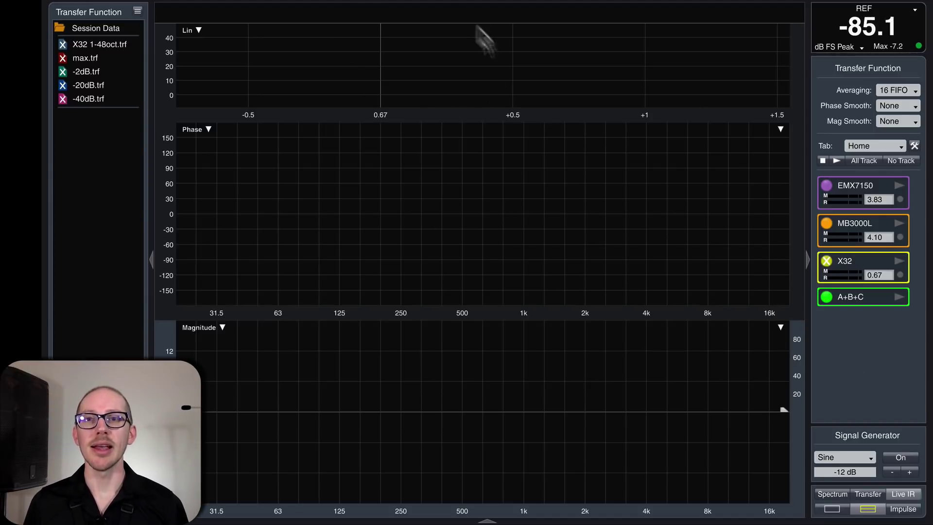
pyautogui.click(166, 60)
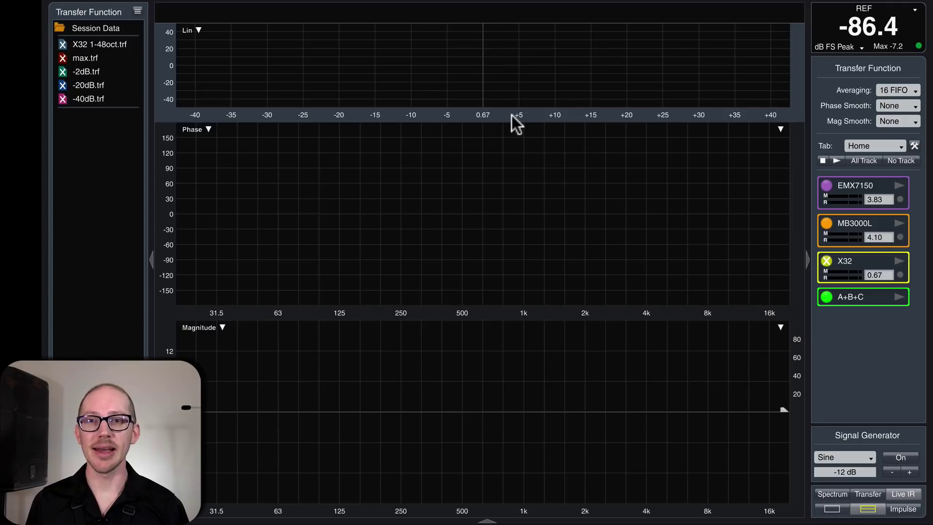
pyautogui.press('p')
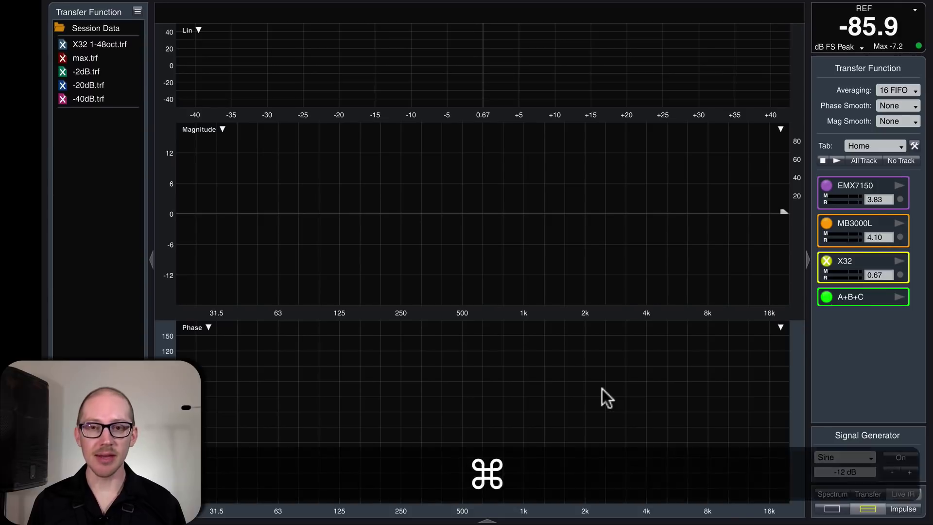
# Reset Matrix 1's EQ bands and check its channel overview showing the GEQ2 insert
pyautogui.press('super+Tab')
pyautogui.click(703, 145)
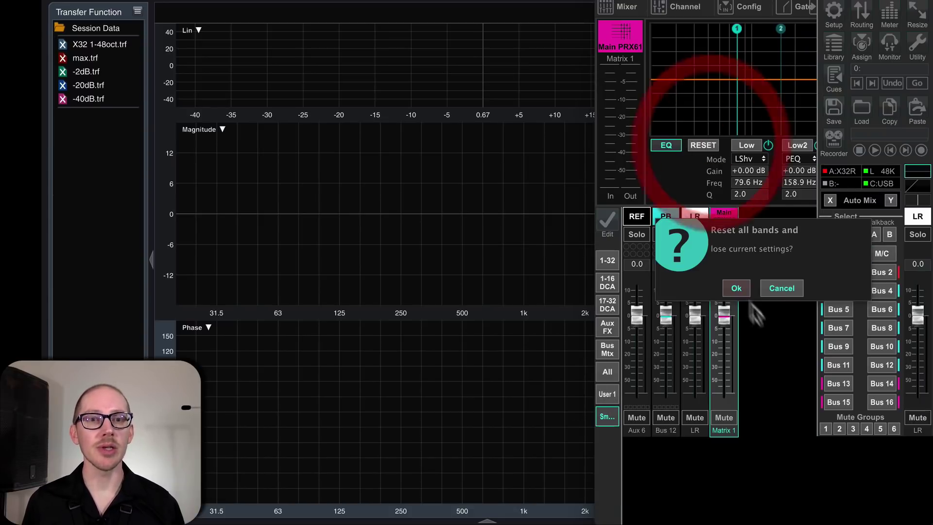
pyautogui.click(737, 290)
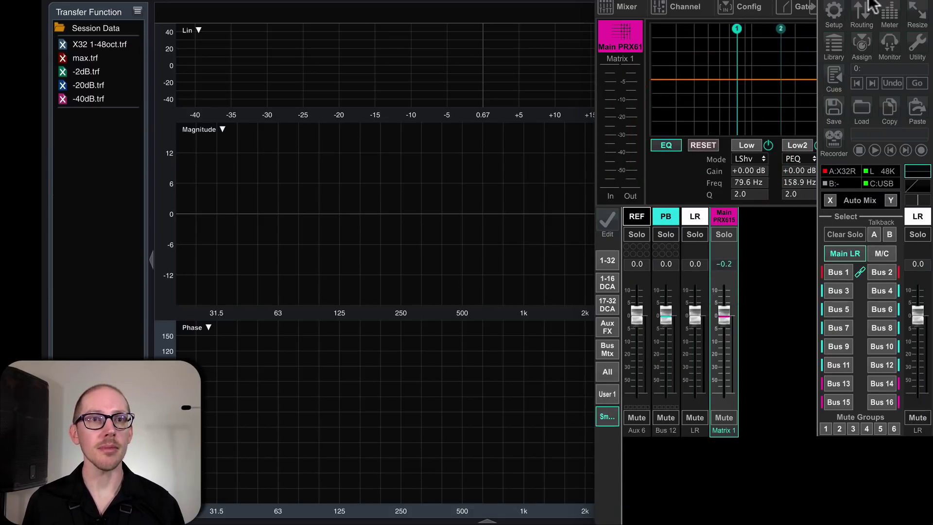
pyautogui.click(723, 9)
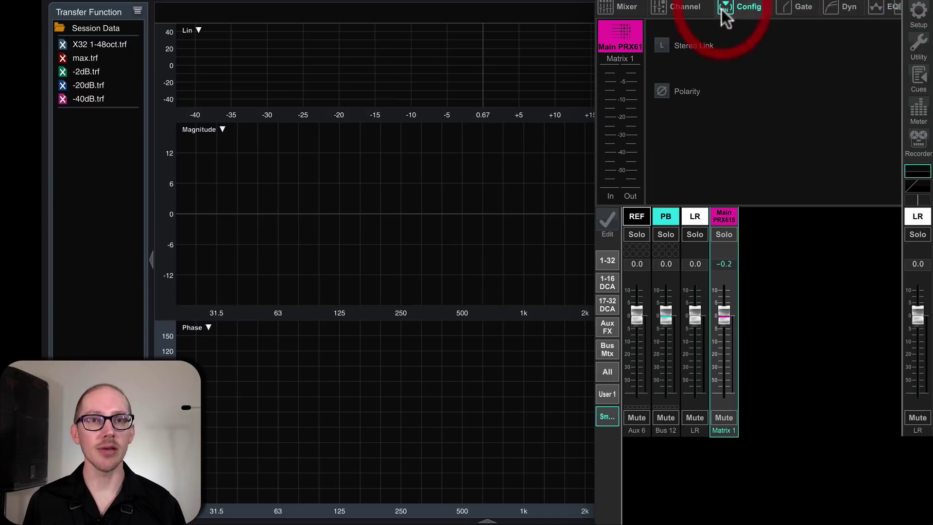
pyautogui.click(673, 6)
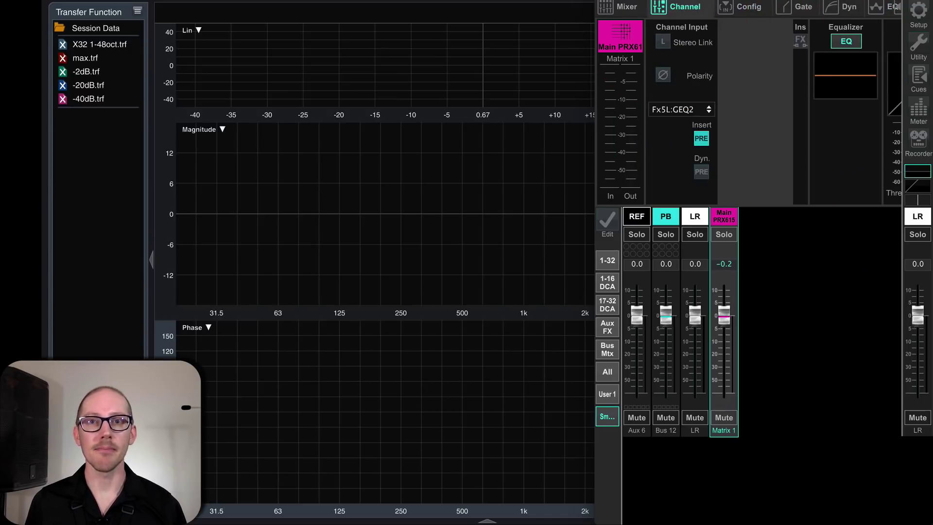
pyautogui.click(490, 2)
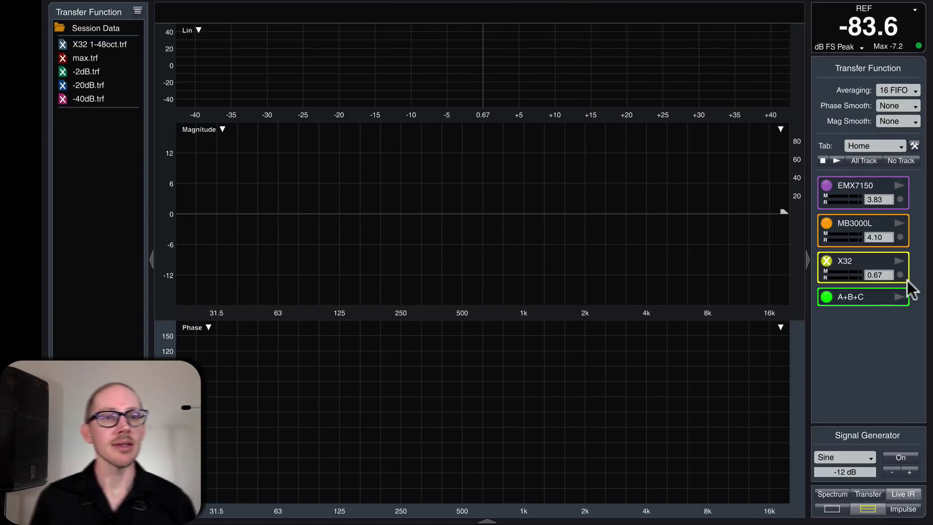
# Run the X32 transfer function measurement with the generator playing pink noise
pyautogui.click(897, 261)
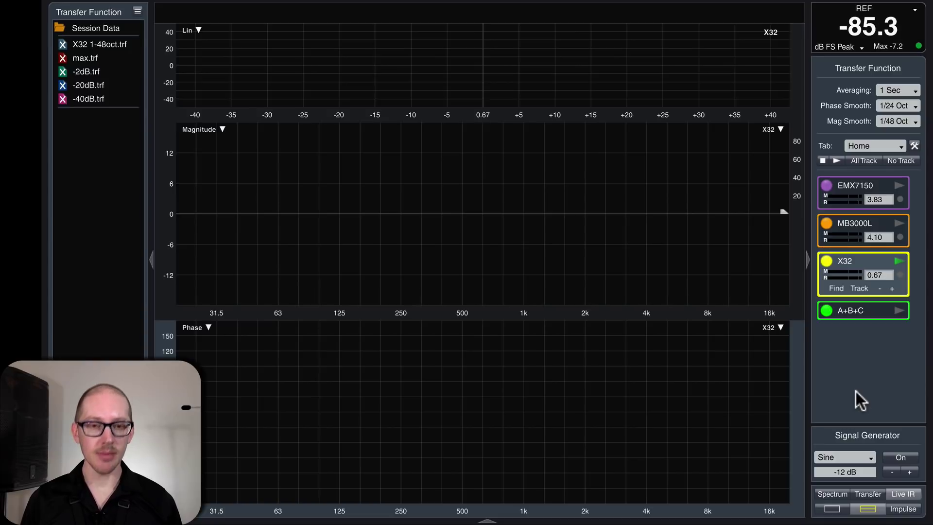
pyautogui.press('g')
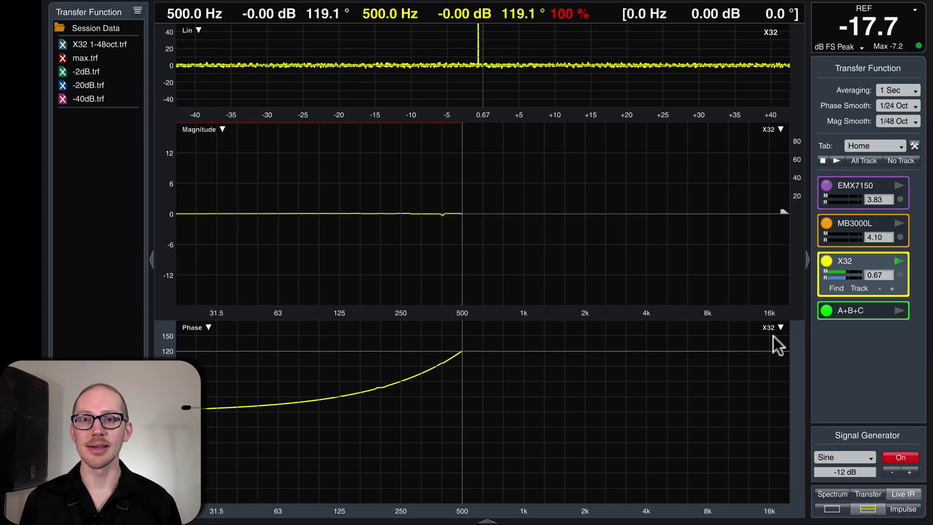
pyautogui.hotkey('ctrl', 'space')
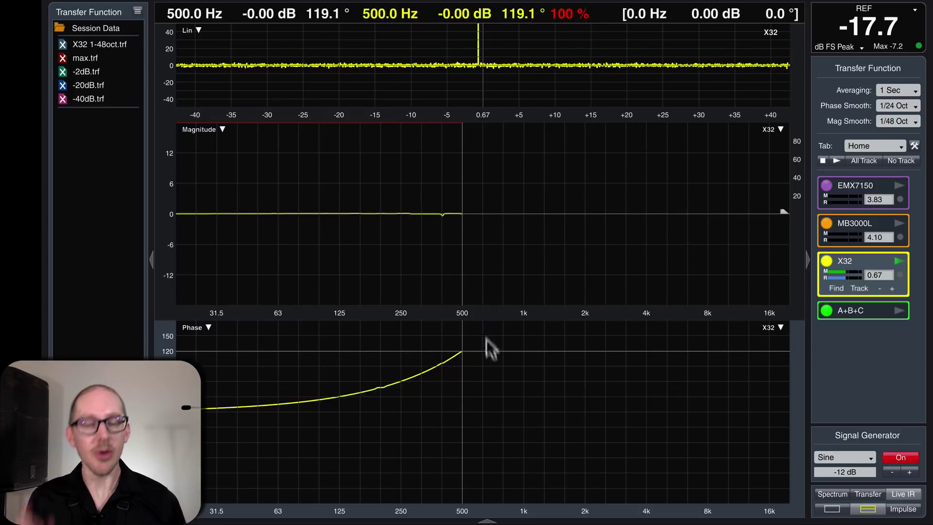
pyautogui.click(860, 456)
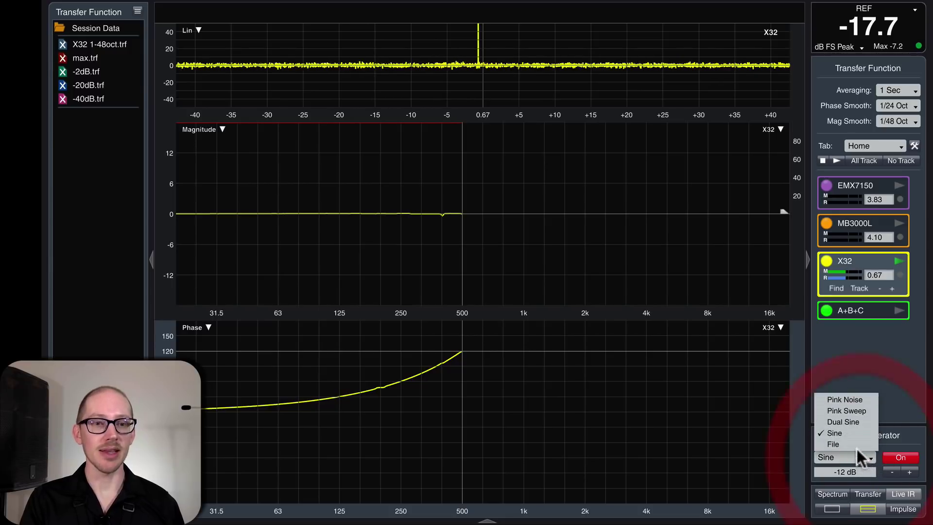
pyautogui.click(846, 399)
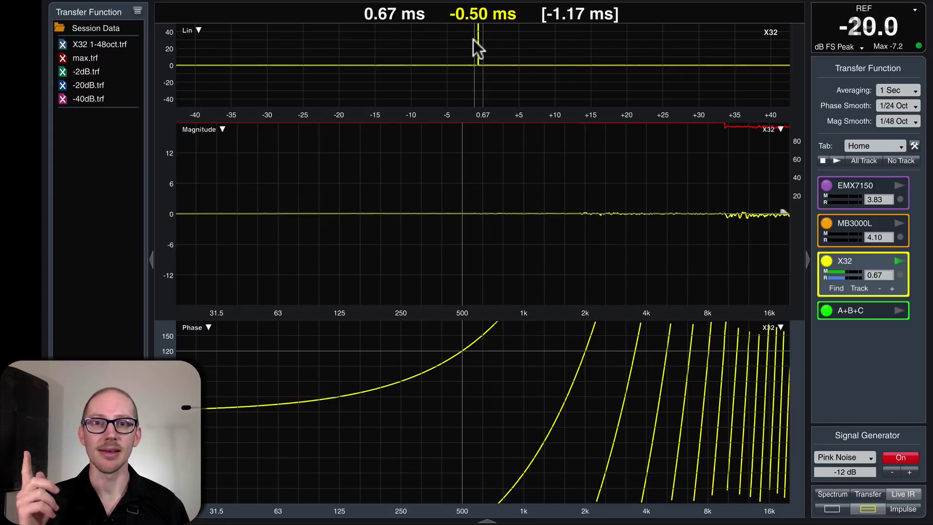
# Set the X32 measurement's delay to 0.00 ms and inspect the impulse peak, zooming back to ±40 ms
pyautogui.click(900, 275)
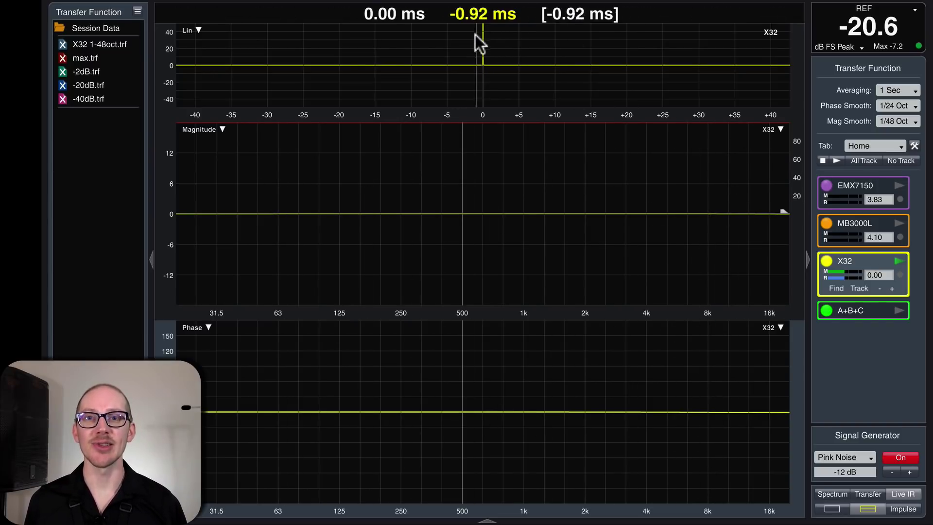
pyautogui.moveTo(479, 28); pyautogui.dragTo(491, 74)
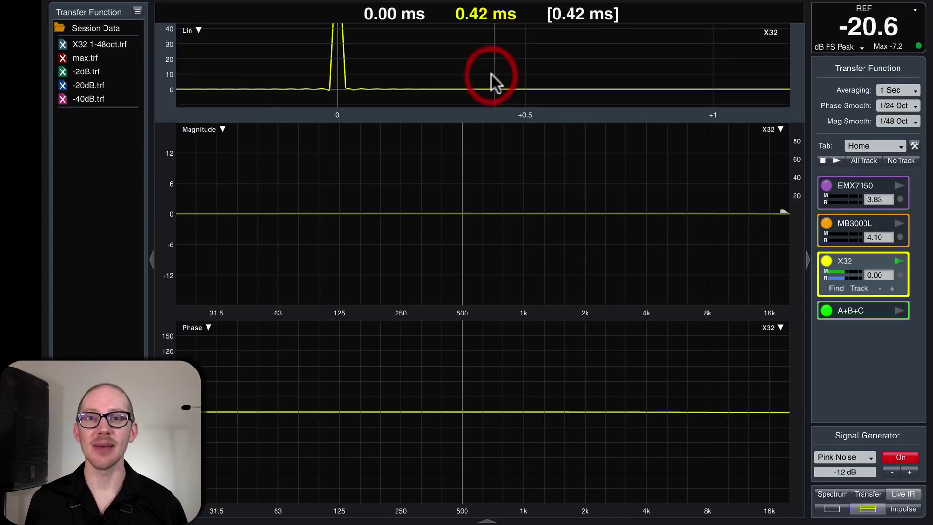
pyautogui.click(167, 54)
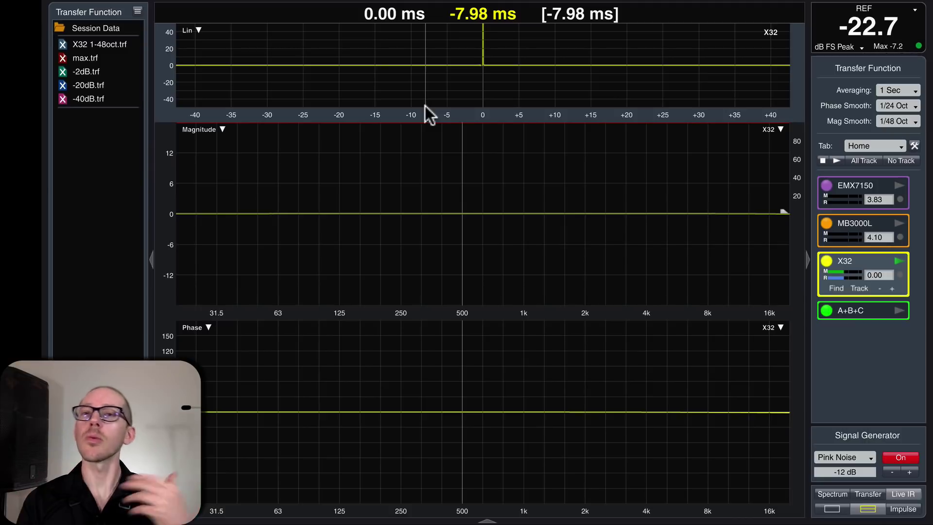
# Place the Matrix 1 EQ, with RTA off, beside Smaart and cut LoMid −15 dB at 176.2 Hz
pyautogui.press('super+Tab')
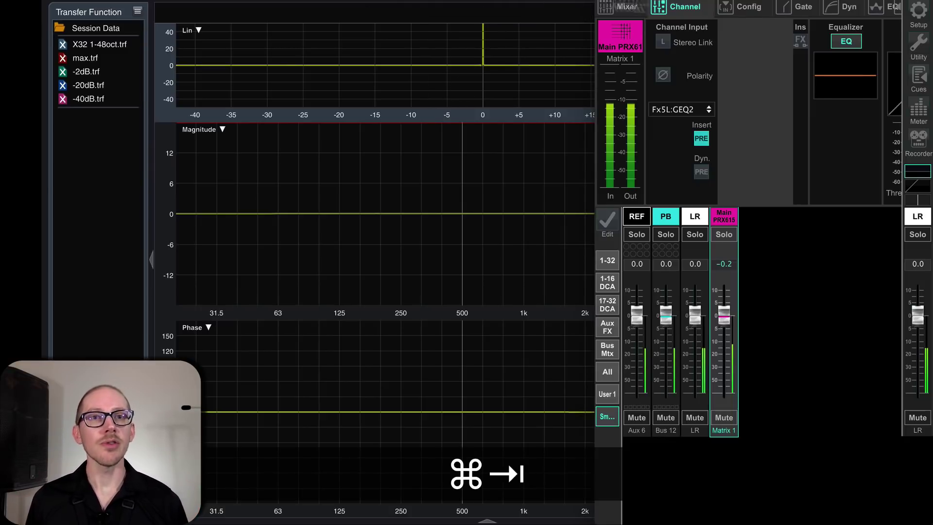
pyautogui.click(876, 8)
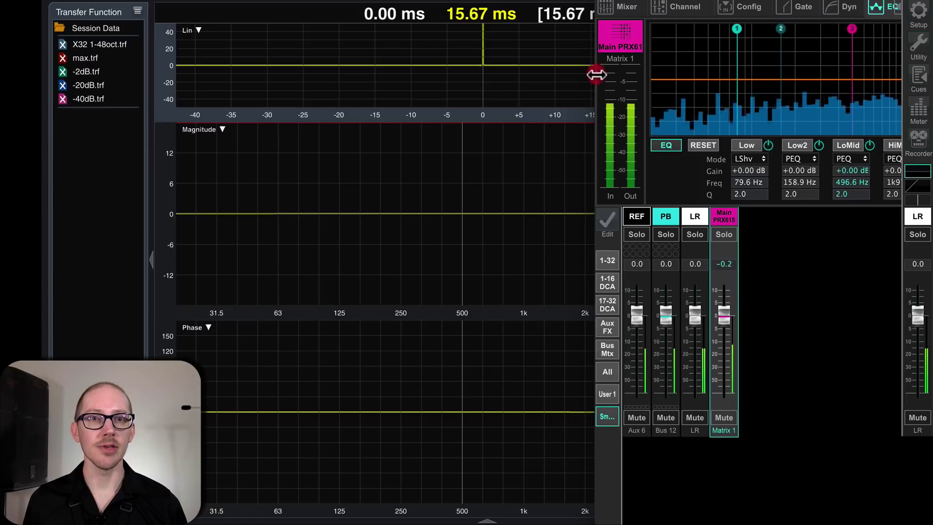
pyautogui.moveTo(596, 74); pyautogui.dragTo(297, 58)
pyautogui.click(775, 144)
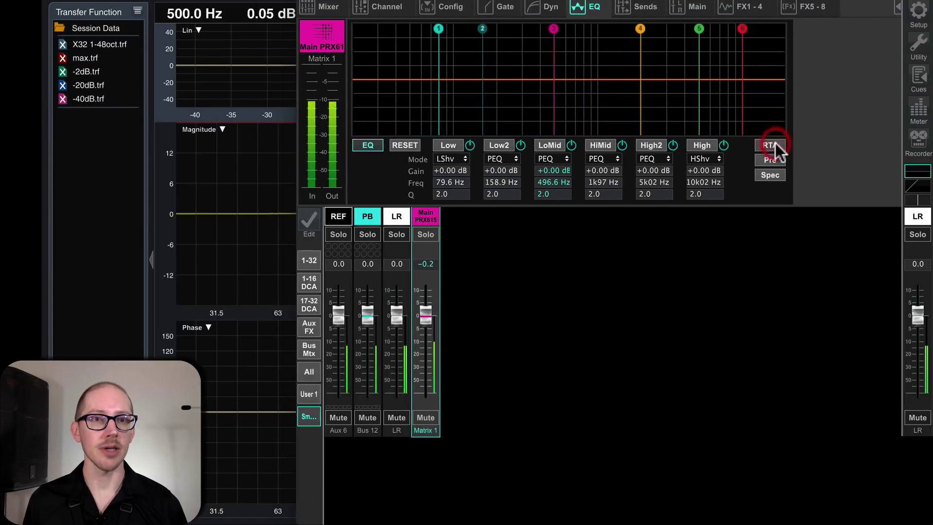
pyautogui.moveTo(298, 86)
pyautogui.mouseDown()
pyautogui.moveTo(599, 111)
pyautogui.moveTo(553, 113)
pyautogui.mouseUp()
pyautogui.moveTo(811, 29)
pyautogui.mouseDown()
pyautogui.moveTo(754, 97)
pyautogui.moveTo(742, 158)
pyautogui.mouseUp()
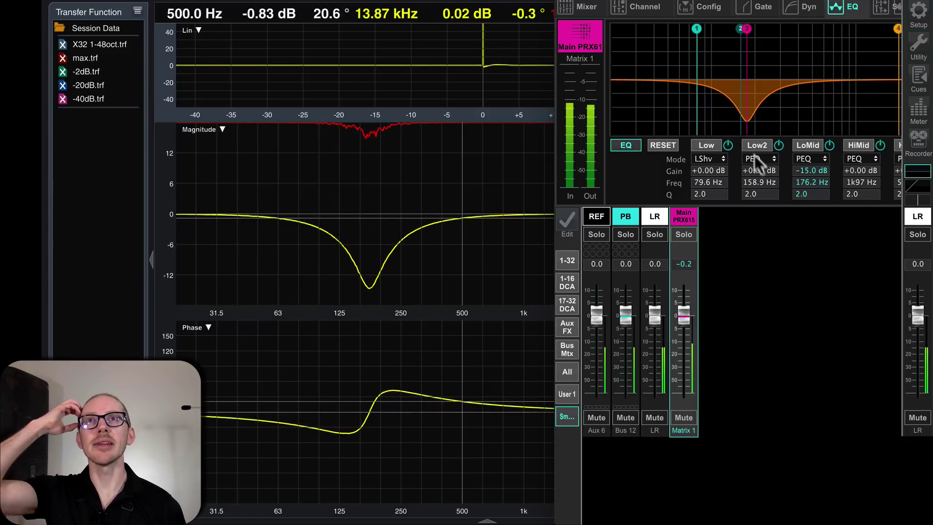
# Bring Smaart forward to view the −14.9 dB notch near 176 Hz, then return to X32-Edit
pyautogui.click(394, 13)
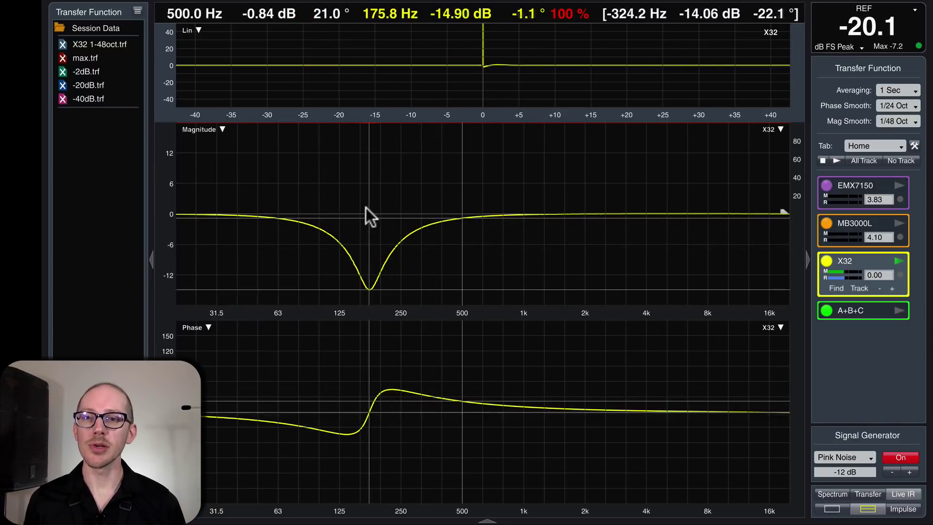
pyautogui.press('super+Tab')
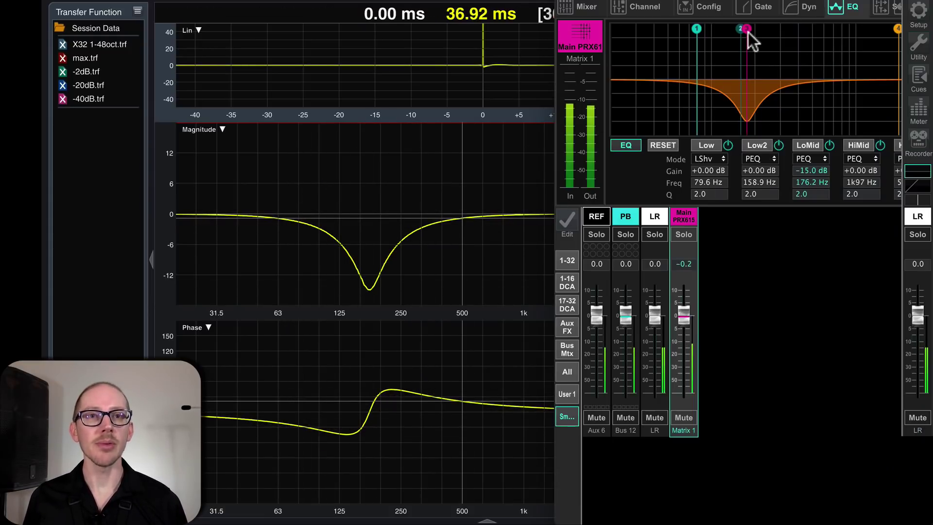
# Turn the LoMid cut into a +15 dB boost and set the Low2 band to VEQ
pyautogui.moveTo(747, 30); pyautogui.dragTo(726, 23)
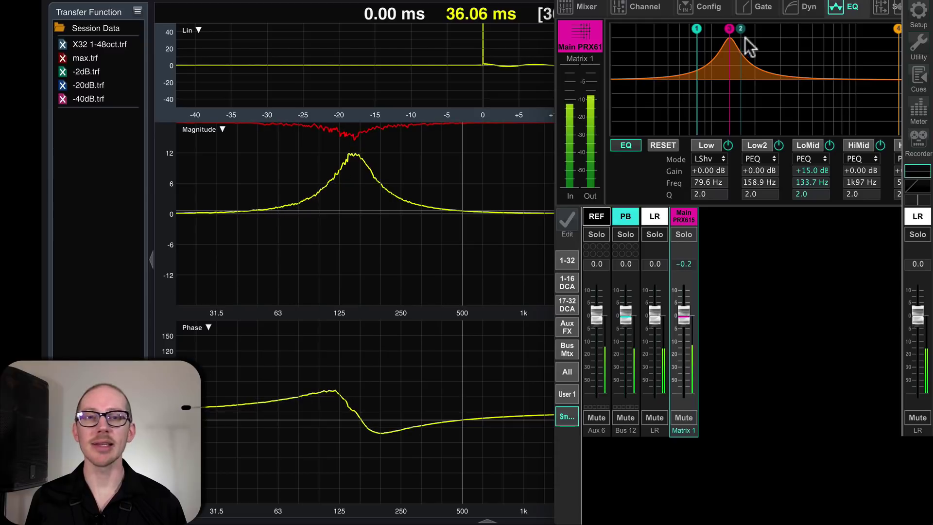
pyautogui.click(771, 159)
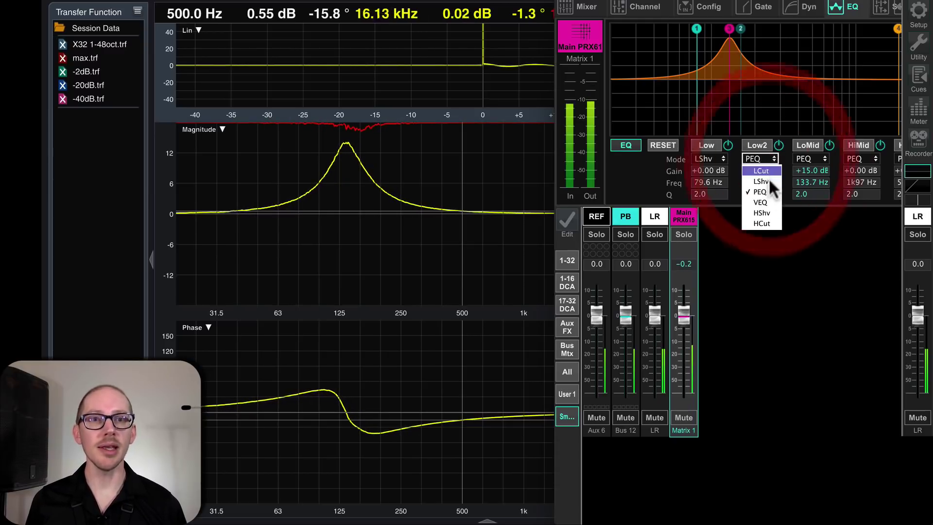
pyautogui.click(766, 199)
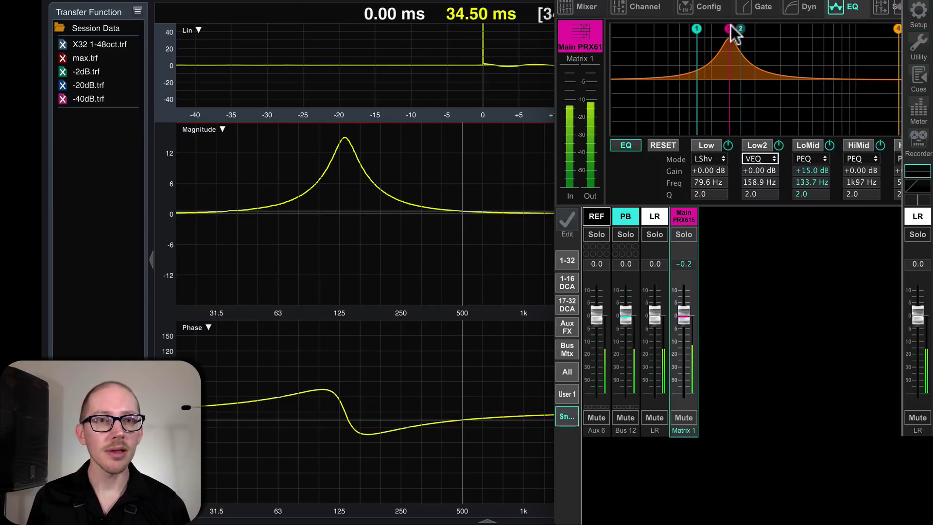
# Make LoMid a −15 dB PEQ cut at 285.8 Hz and bring Smaart to the front
pyautogui.moveTo(732, 29); pyautogui.dragTo(779, 29)
pyautogui.click(821, 154)
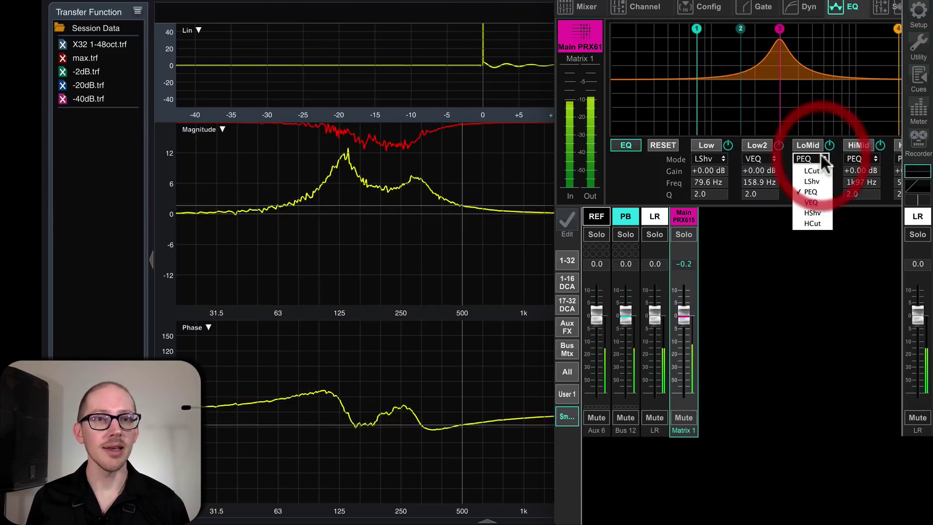
pyautogui.click(820, 200)
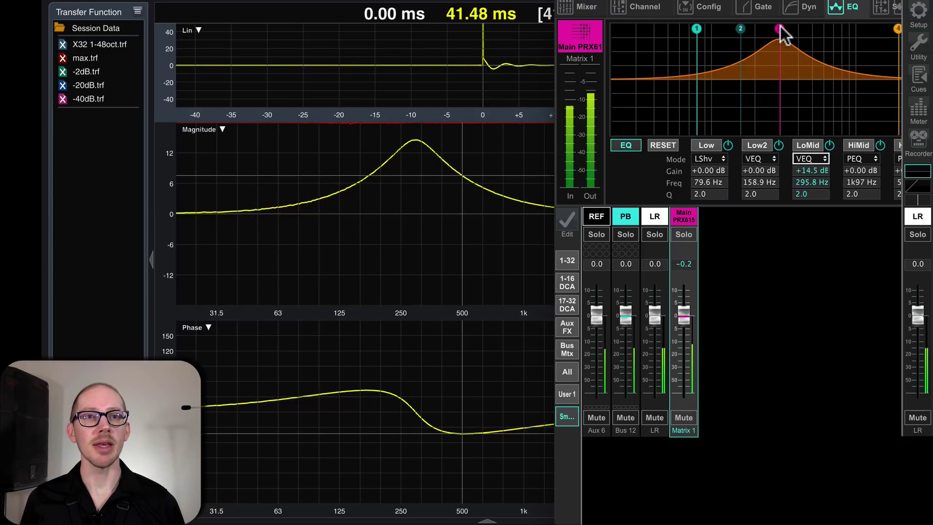
pyautogui.moveTo(780, 27); pyautogui.dragTo(777, 139)
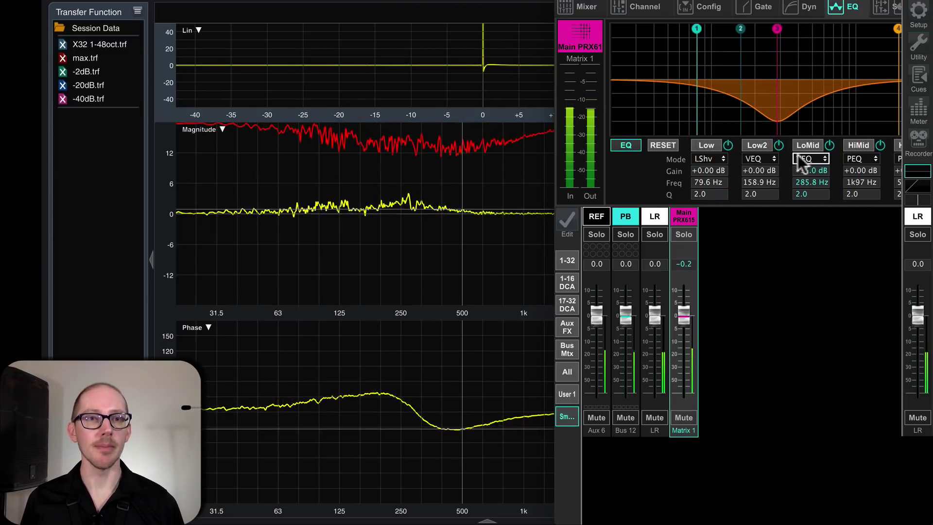
pyautogui.click(821, 160)
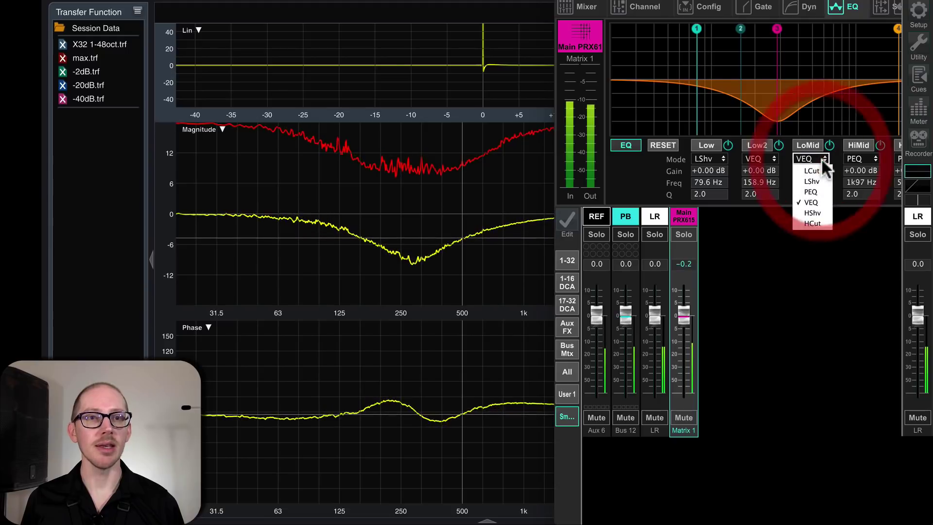
pyautogui.click(817, 192)
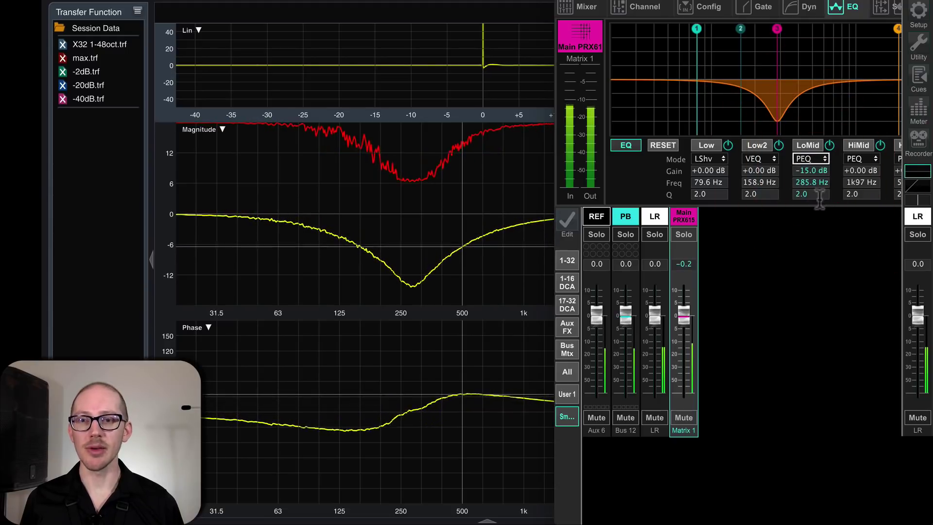
pyautogui.click(498, 179)
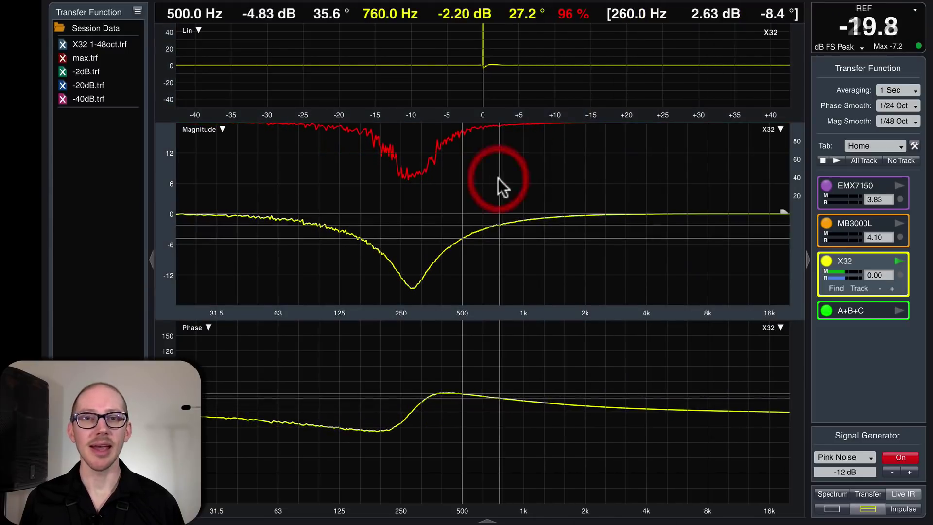
# Set Smaart averaging to 16 FIFO, then reshape the X32 LoMid cut to −13 dB at 266.7 Hz
pyautogui.click(910, 92)
pyautogui.click(907, 147)
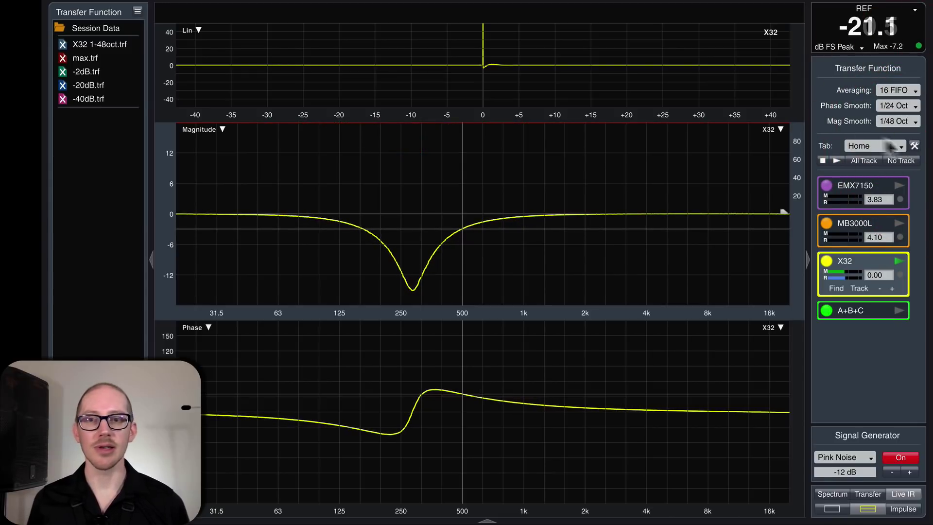
pyautogui.press('super+Tab')
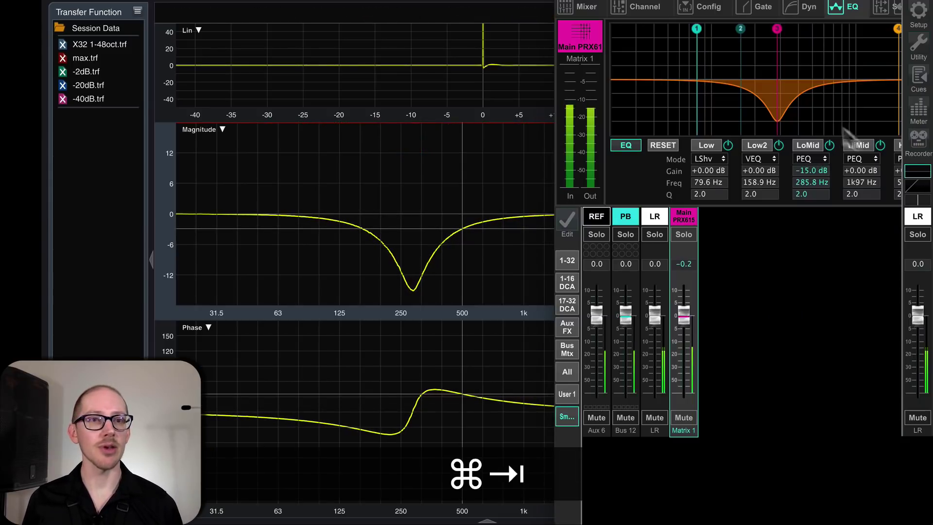
pyautogui.moveTo(775, 27); pyautogui.dragTo(770, 281)
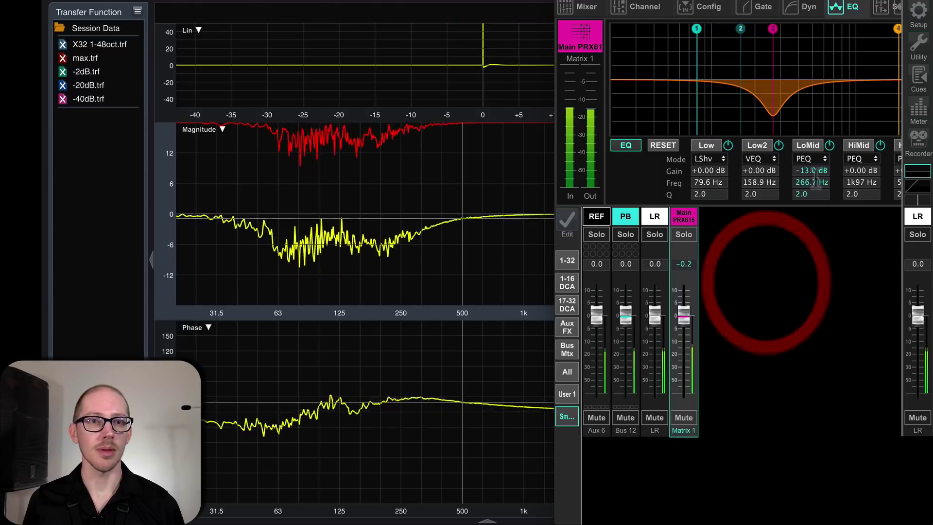
pyautogui.click(817, 156)
# Make LoMid a low shelf cutting −15.0 dB at 248.9 Hz and bring Smaart forward
pyautogui.click(814, 178)
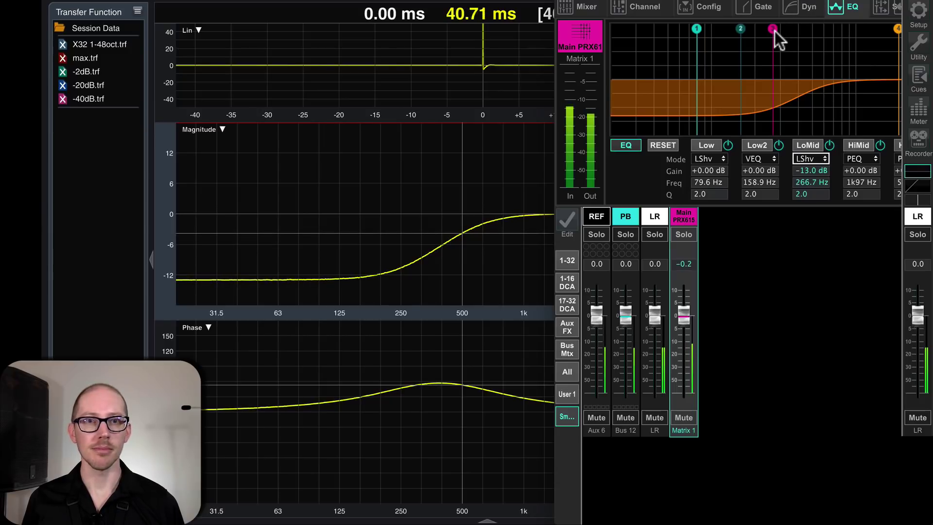
pyautogui.moveTo(772, 30); pyautogui.dragTo(768, 28)
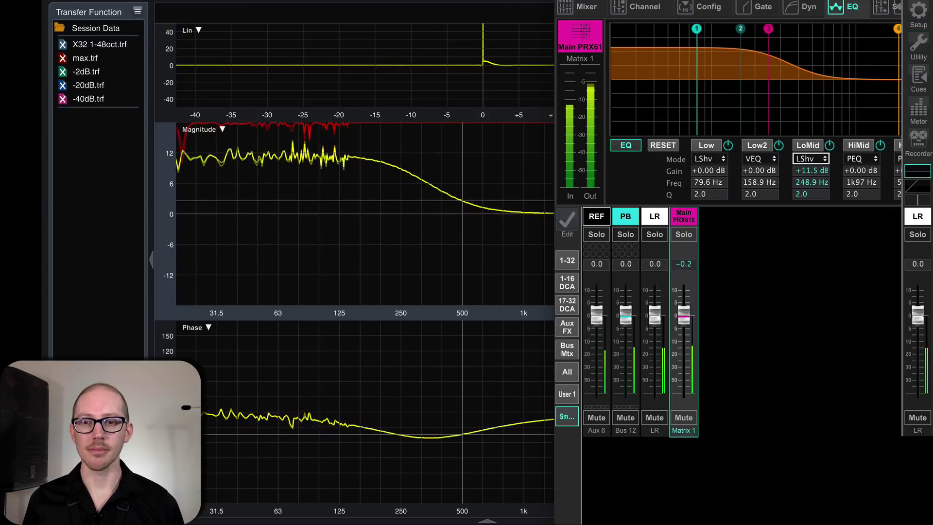
pyautogui.click(434, 376)
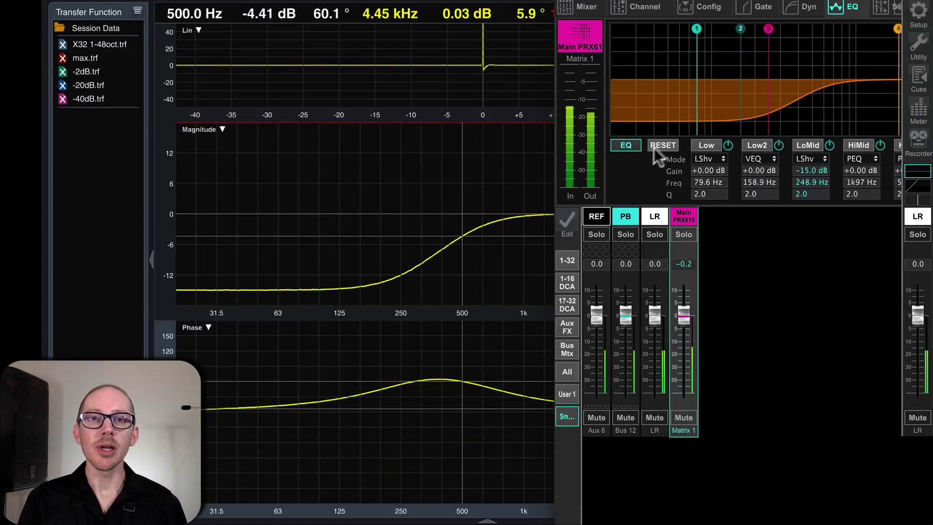
pyautogui.click(627, 146)
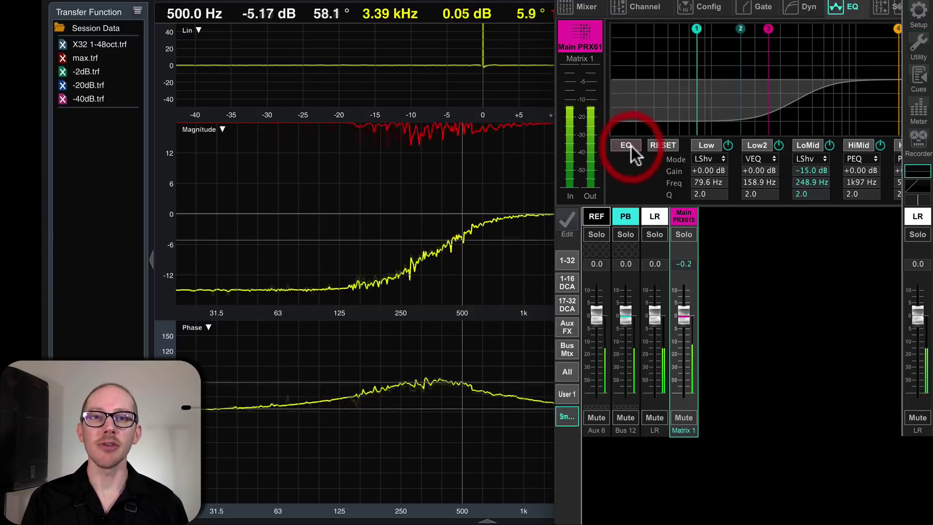
pyautogui.click(514, 176)
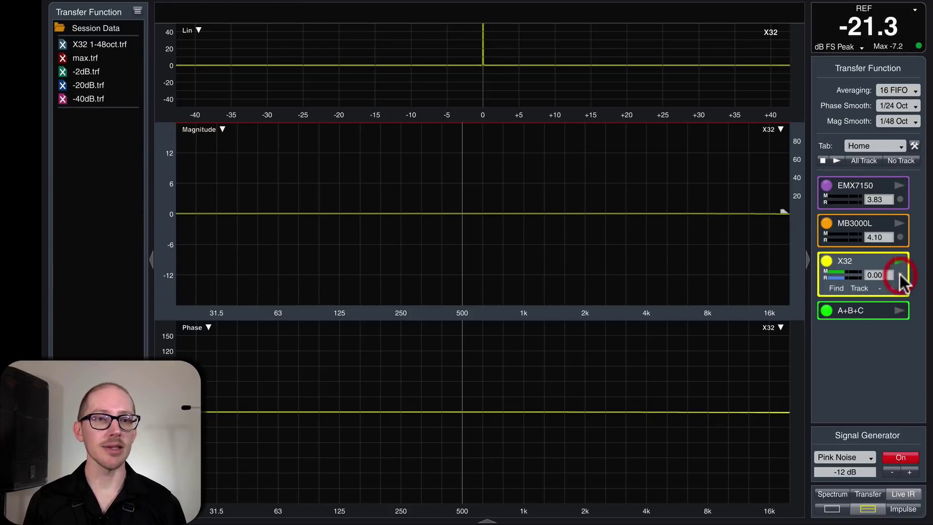
pyautogui.press('super+Tab')
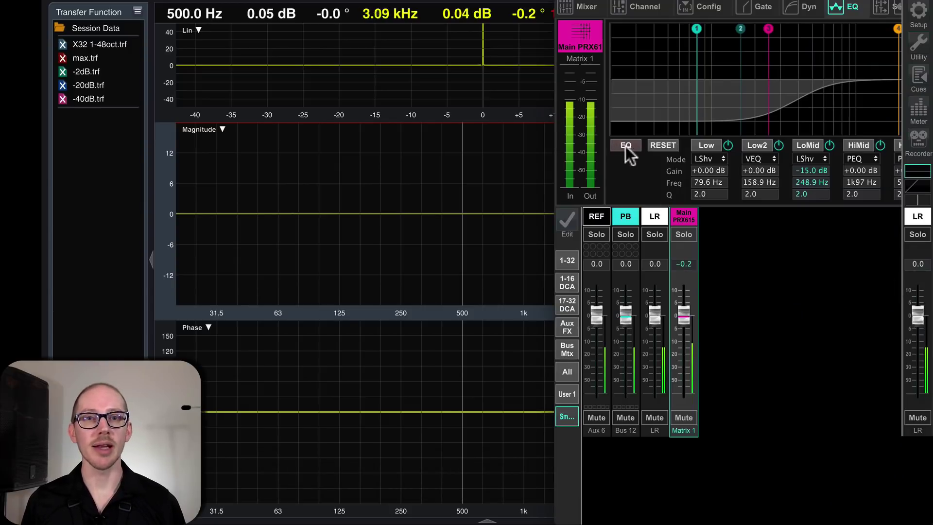
pyautogui.click(626, 145)
pyautogui.click(485, 183)
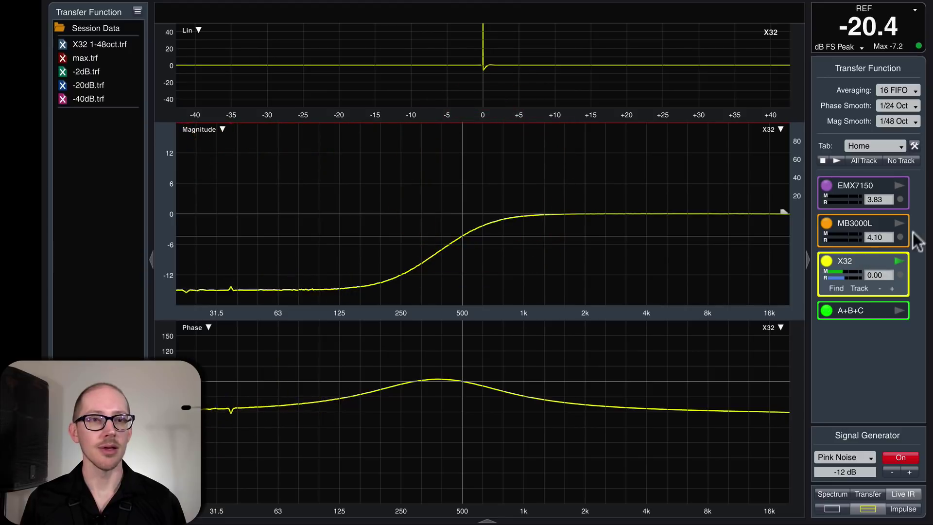
pyautogui.click(901, 275)
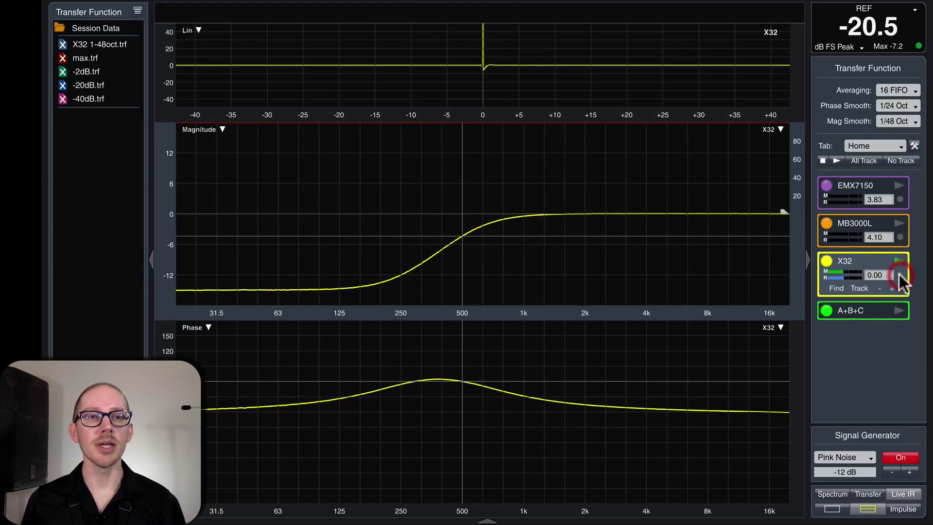
pyautogui.press('super+Tab')
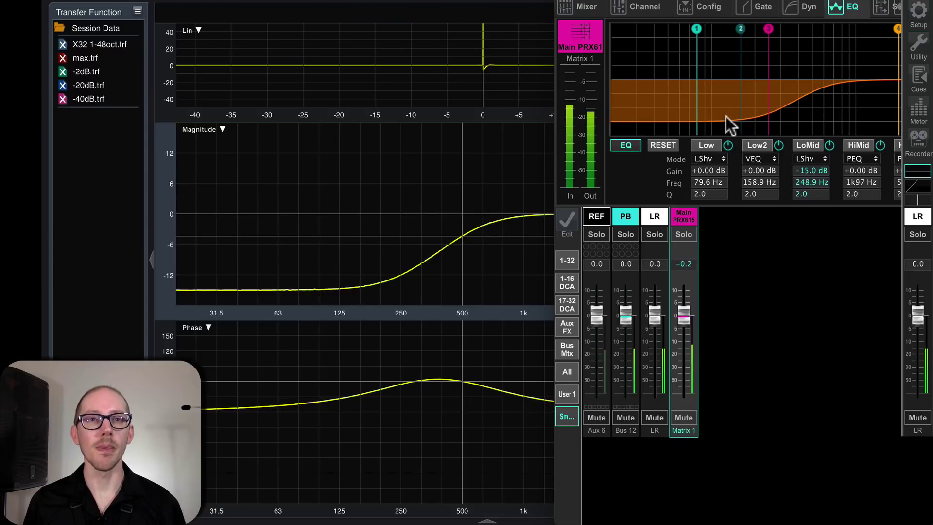
# Reset all Matrix 1 EQ bands to +0.00 dB and return to the channel overview page
pyautogui.click(633, 7)
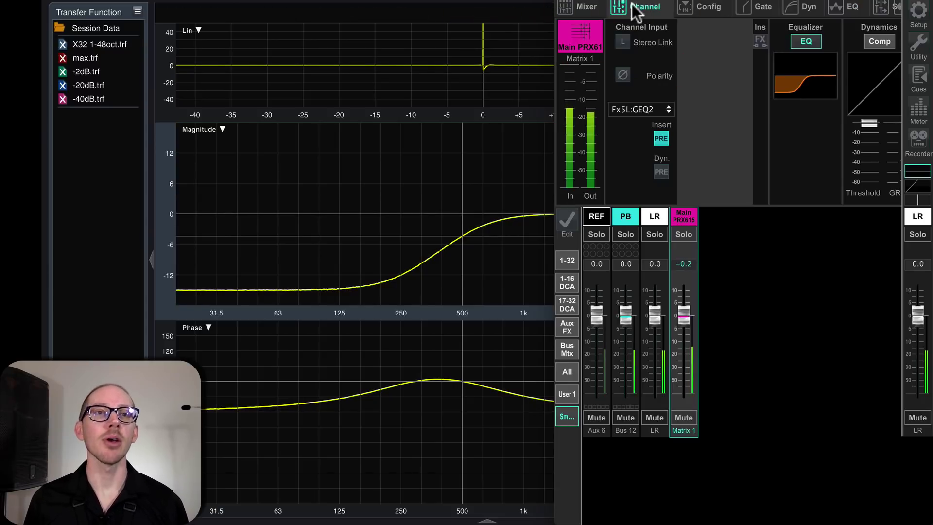
pyautogui.click(840, 7)
pyautogui.click(663, 145)
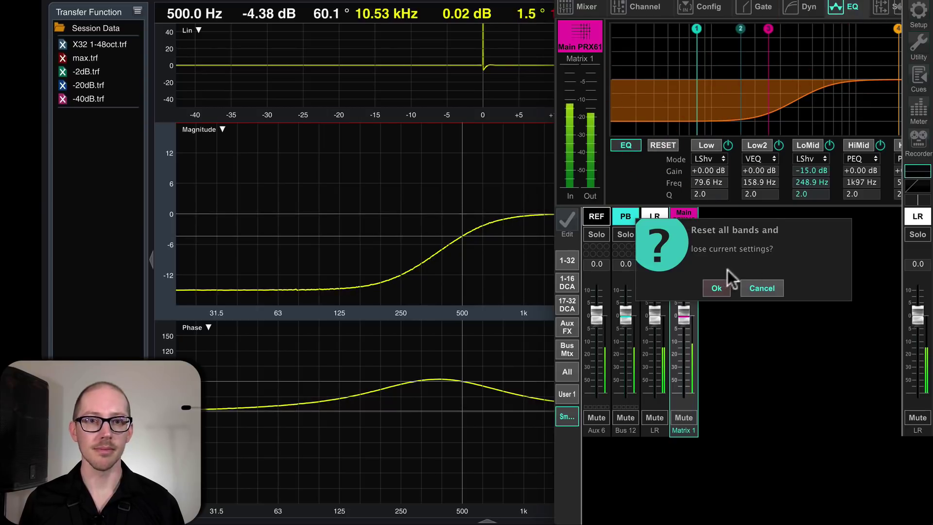
pyautogui.click(719, 286)
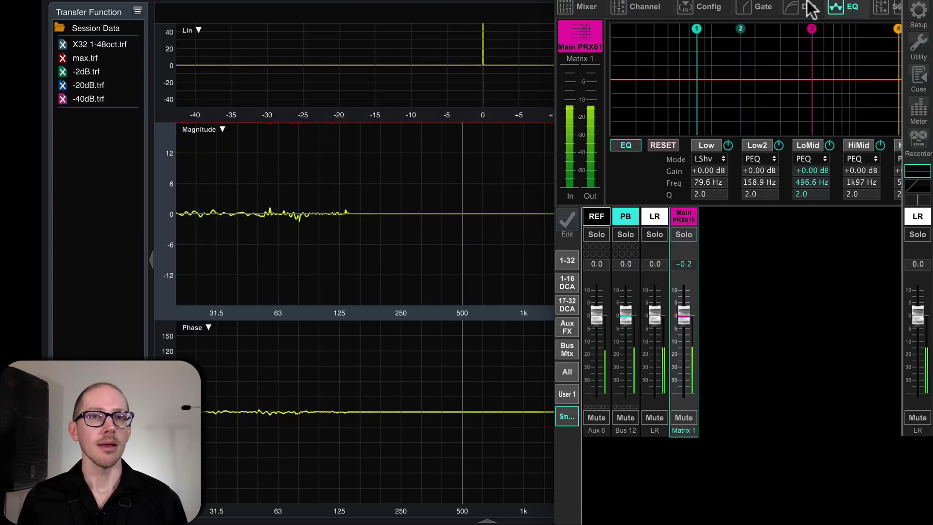
pyautogui.click(705, 8)
pyautogui.click(758, 9)
pyautogui.click(634, 7)
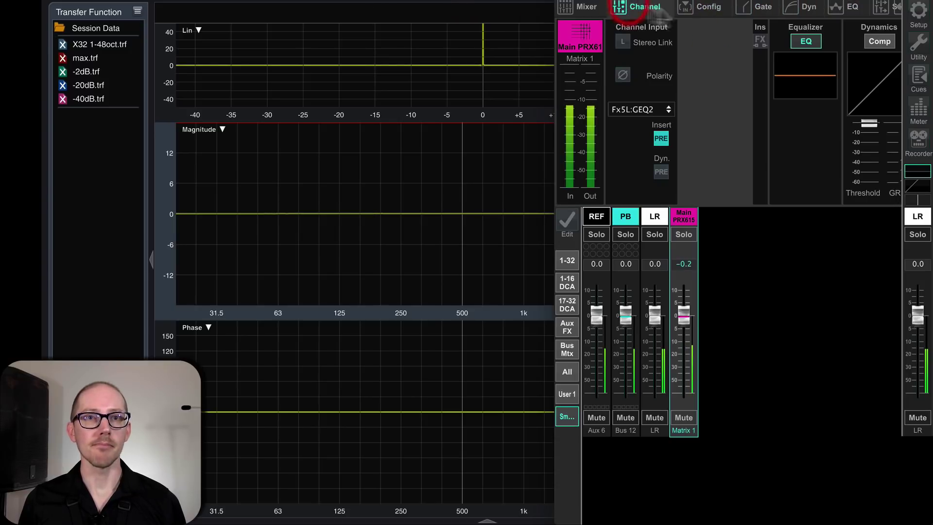
# Switch in the Fx5L:GEQ2 insert and set Smaart's X32 delay to 0.67 ms
pyautogui.click(761, 43)
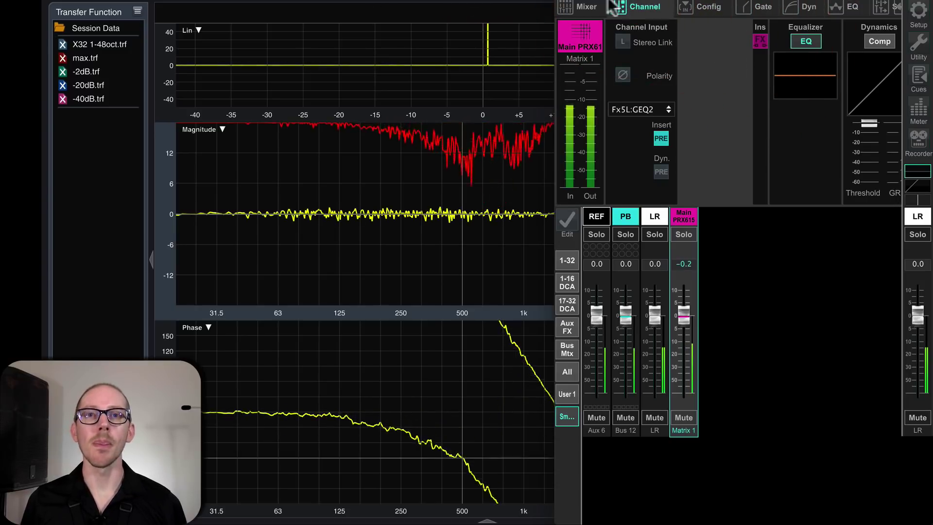
pyautogui.hotkey('alt', 'Tab')
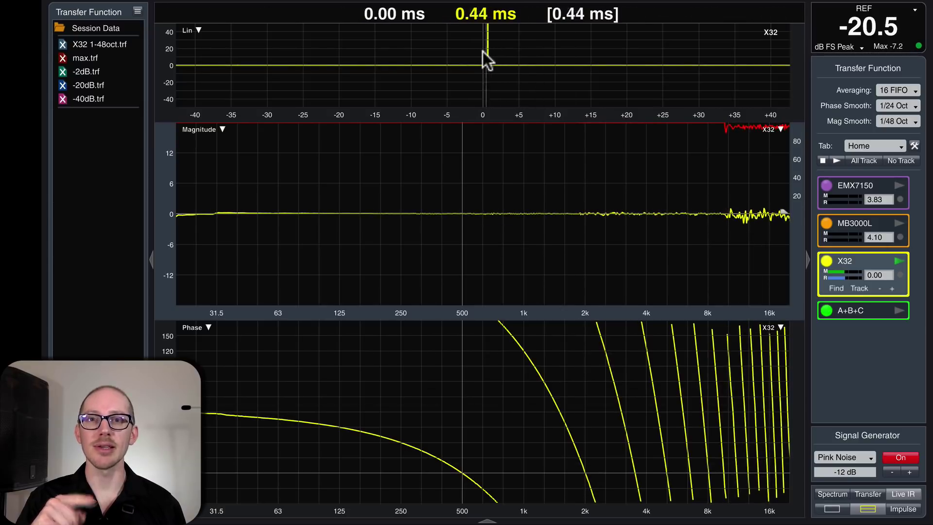
pyautogui.click(901, 275)
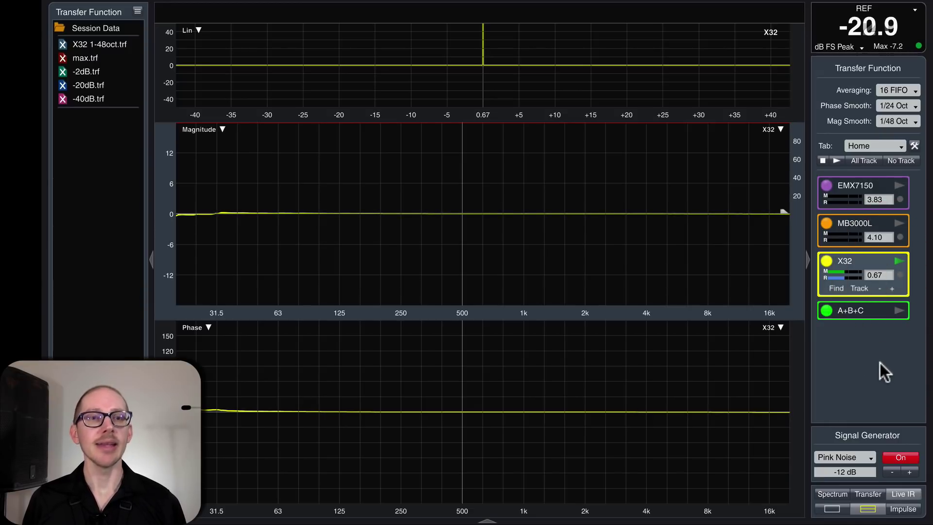
pyautogui.press('super+Tab')
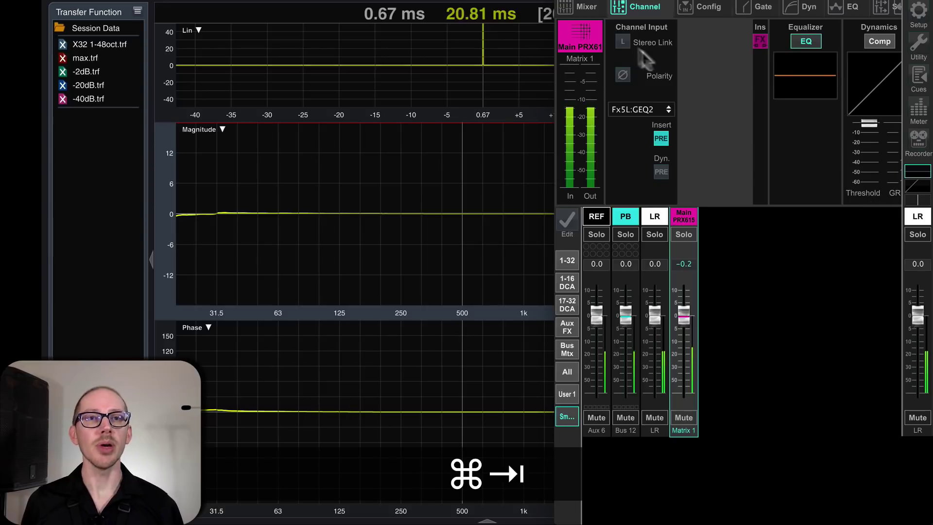
pyautogui.press('super+Tab')
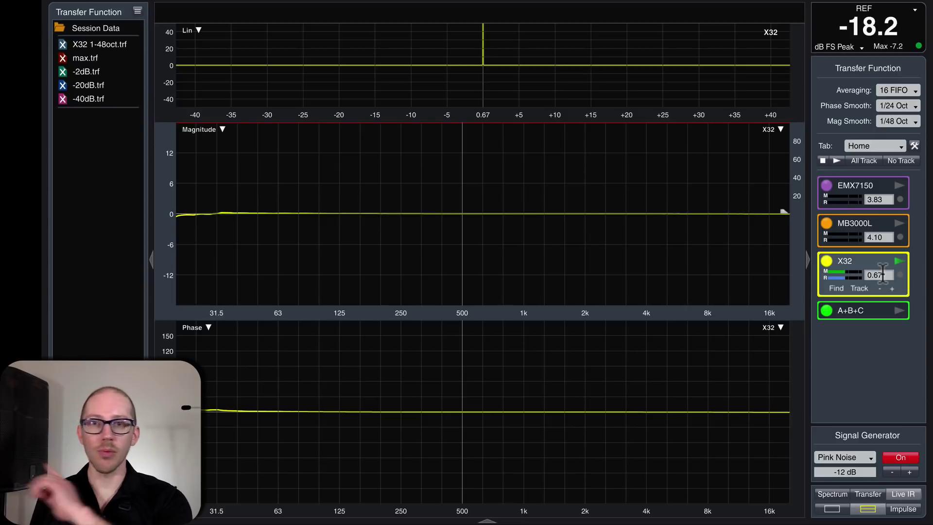
pyautogui.press('super+Tab')
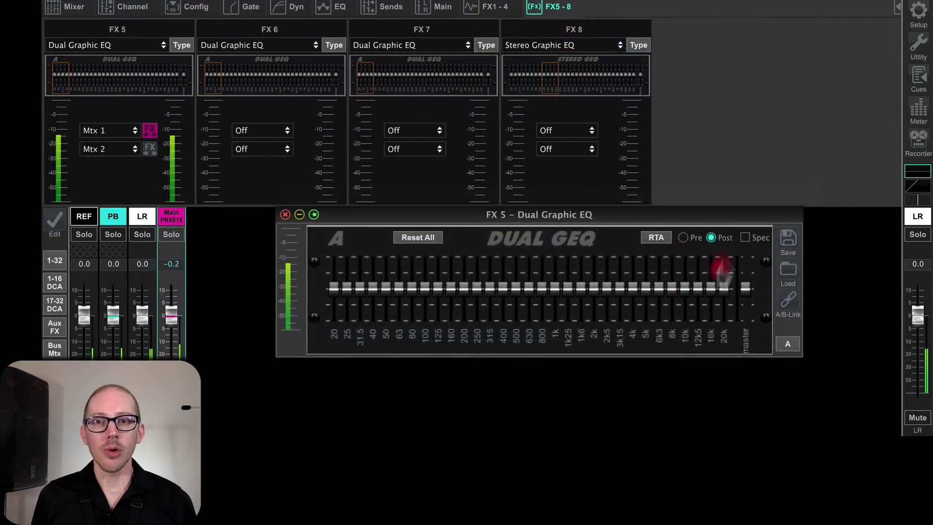
# Move the FX 5 Dual Graphic EQ window up and to the left
pyautogui.moveTo(719, 266); pyautogui.dragTo(709, 241)
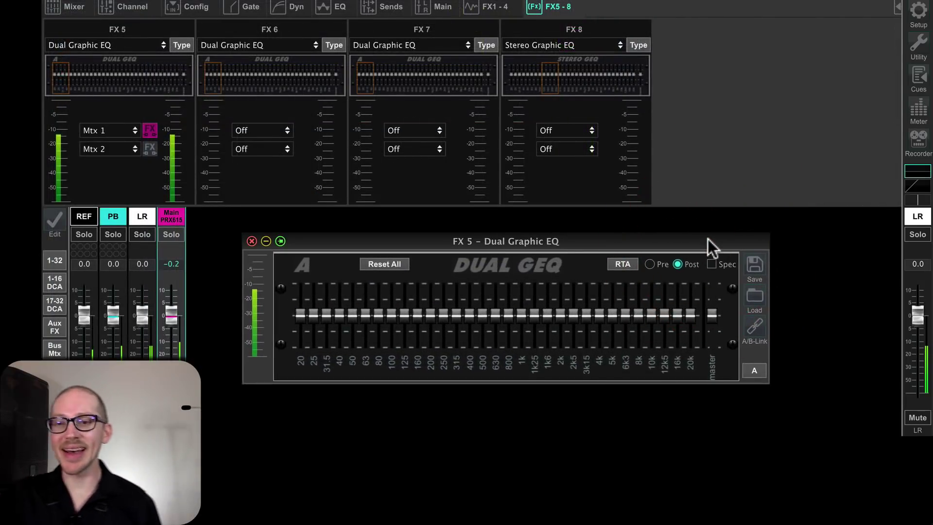
pyautogui.moveTo(708, 240); pyautogui.dragTo(682, 237)
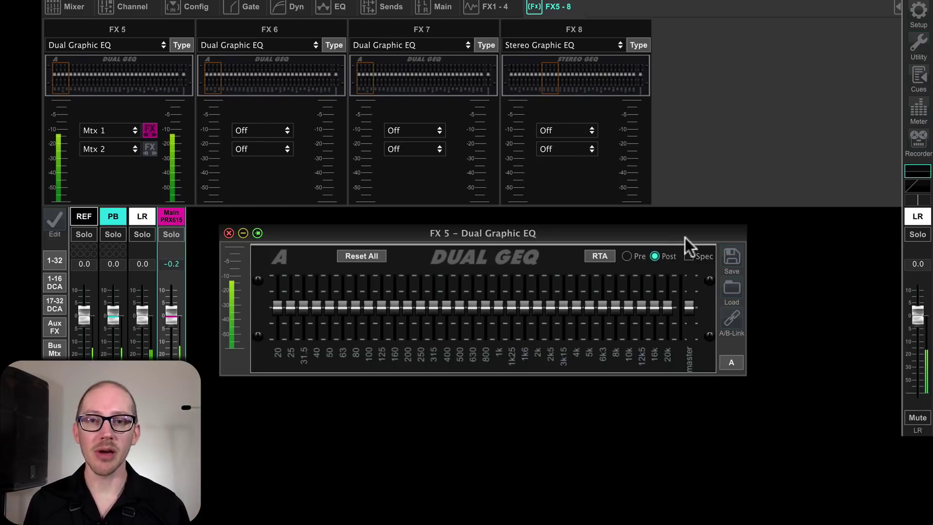
pyautogui.moveTo(685, 238); pyautogui.dragTo(683, 229)
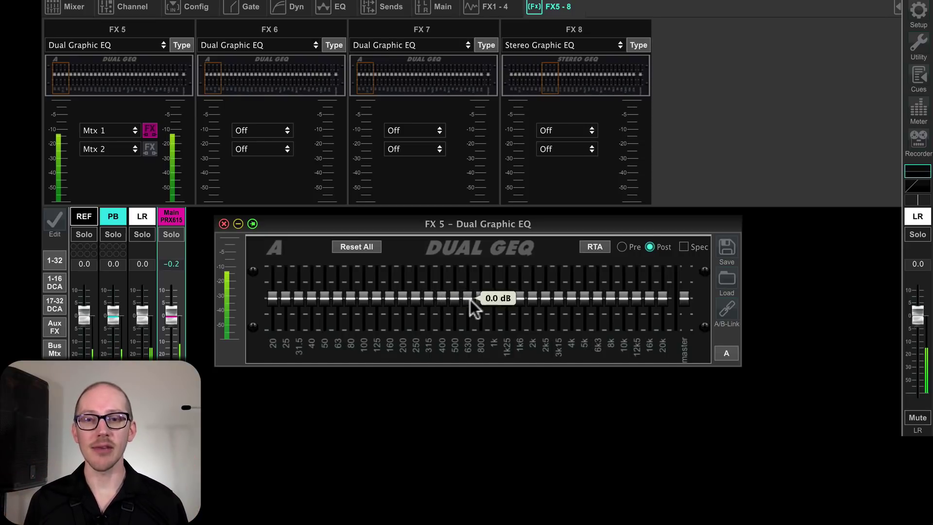
# Pull the 1k band down to −15 dB, then return it to 0.0 dB
pyautogui.moveTo(493, 299); pyautogui.dragTo(494, 515)
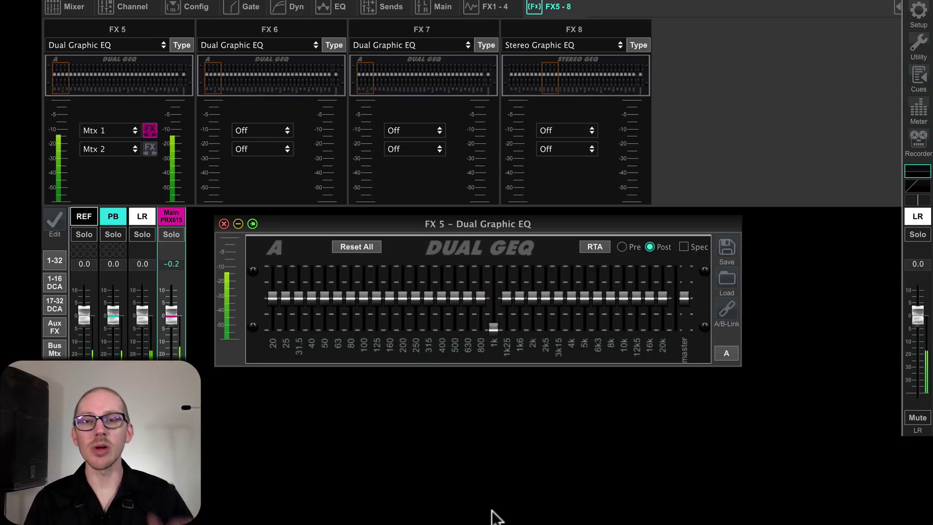
pyautogui.moveTo(492, 299)
pyautogui.moveTo(489, 331); pyautogui.dragTo(490, 255)
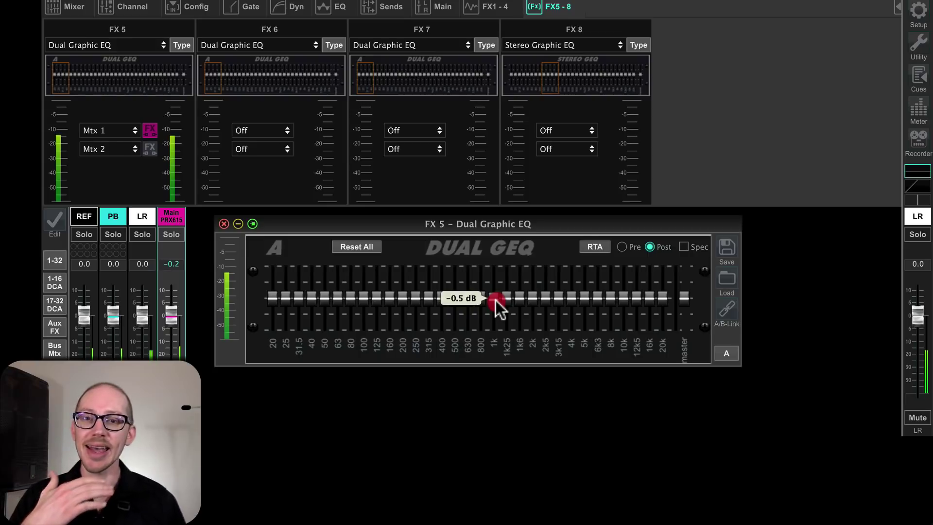
pyautogui.moveTo(497, 302); pyautogui.dragTo(494, 297)
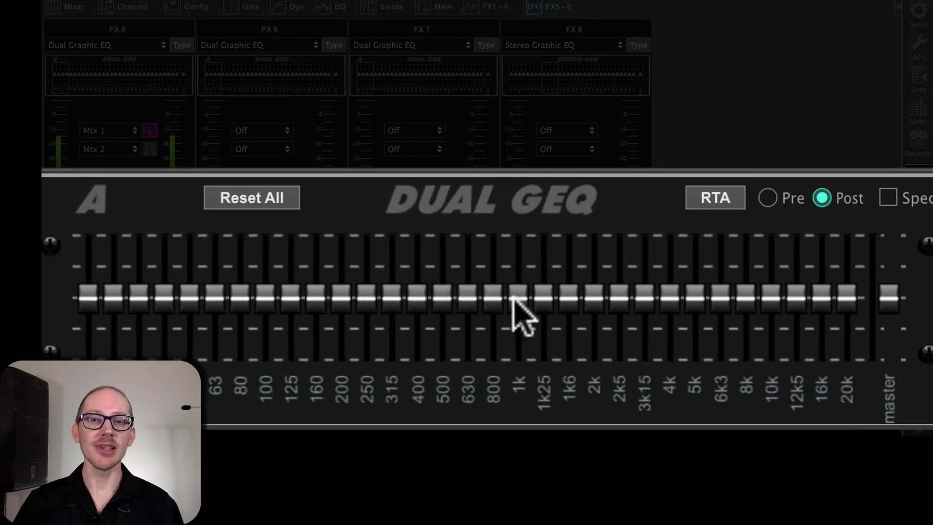
# Cut the 1k band to −7.5 dB, 800 Hz to −2.5 dB and 1k25 to −1.5 dB
pyautogui.moveTo(515, 301)
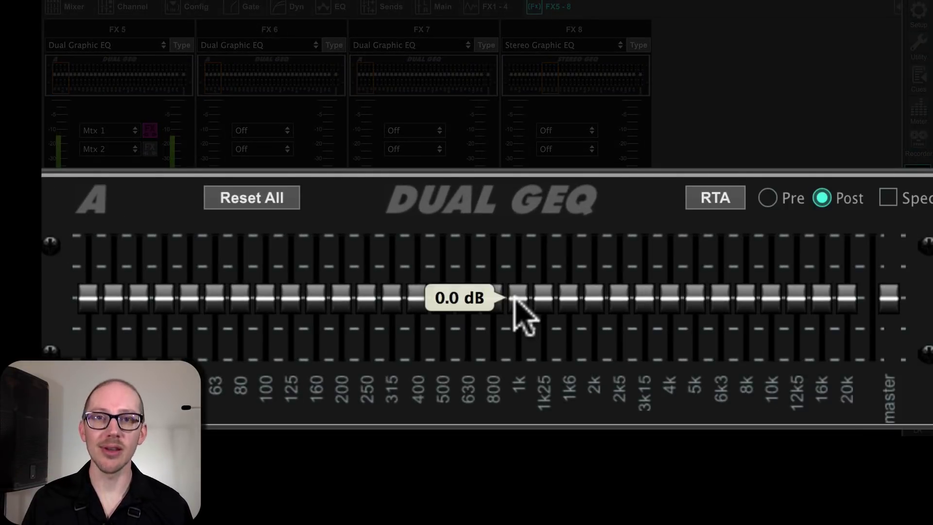
pyautogui.moveTo(515, 301); pyautogui.dragTo(525, 389)
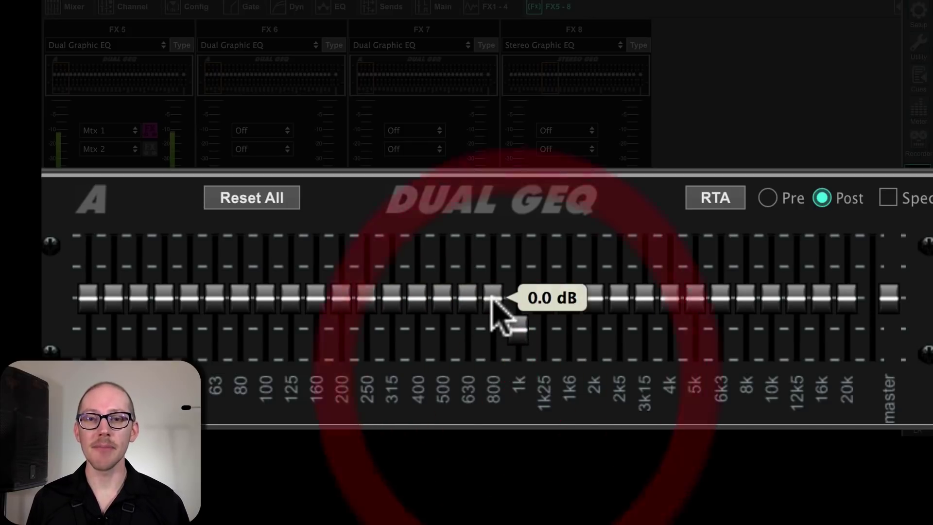
pyautogui.click(493, 302)
pyautogui.moveTo(494, 305); pyautogui.dragTo(492, 316)
pyautogui.moveTo(543, 300); pyautogui.dragTo(546, 311)
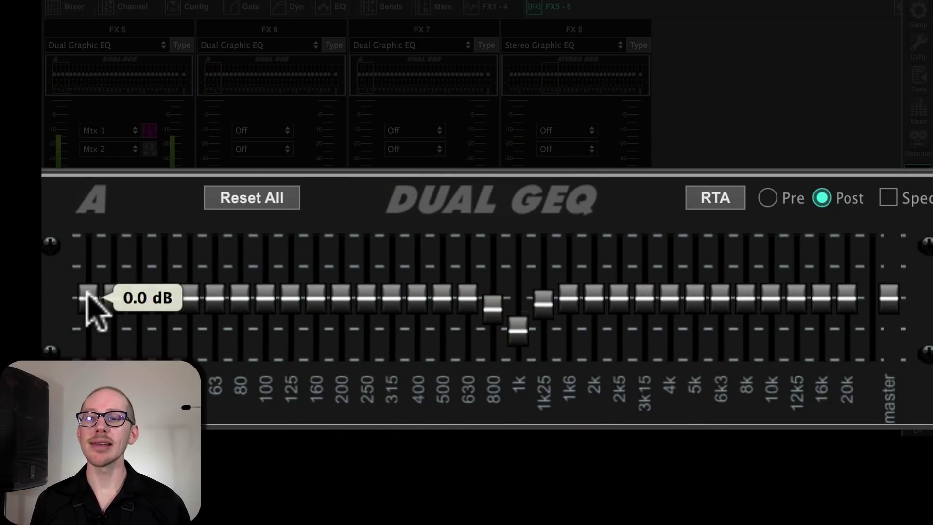
# Boost the low bands to 63 Hz (40 Hz about +7 dB), lift 20k +3 dB, 1k25 −2.5 dB
pyautogui.moveTo(87, 307); pyautogui.dragTo(83, 260)
pyautogui.moveTo(112, 297); pyautogui.dragTo(118, 271)
pyautogui.moveTo(141, 312); pyautogui.dragTo(139, 269)
pyautogui.moveTo(187, 300); pyautogui.dragTo(196, 242)
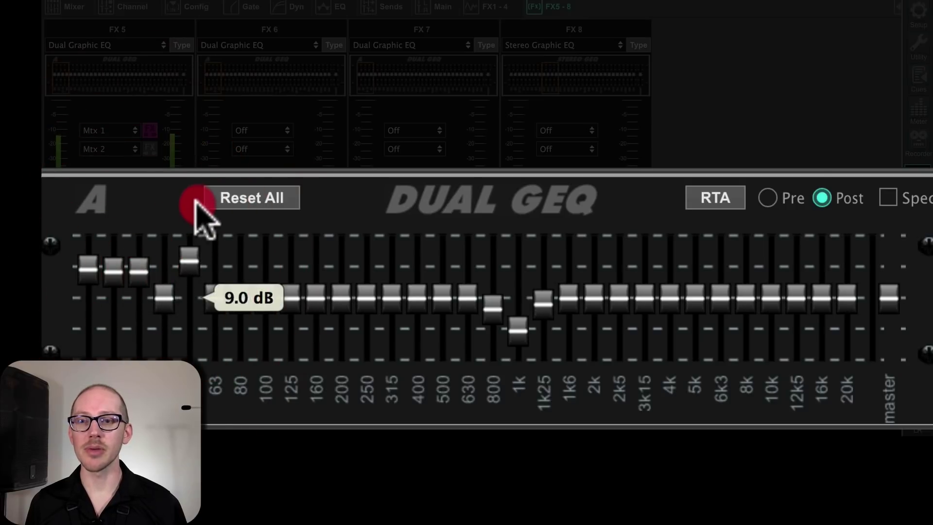
pyautogui.moveTo(197, 204); pyautogui.dragTo(187, 194)
pyautogui.moveTo(169, 296); pyautogui.dragTo(170, 236)
pyautogui.moveTo(221, 298); pyautogui.dragTo(242, 262)
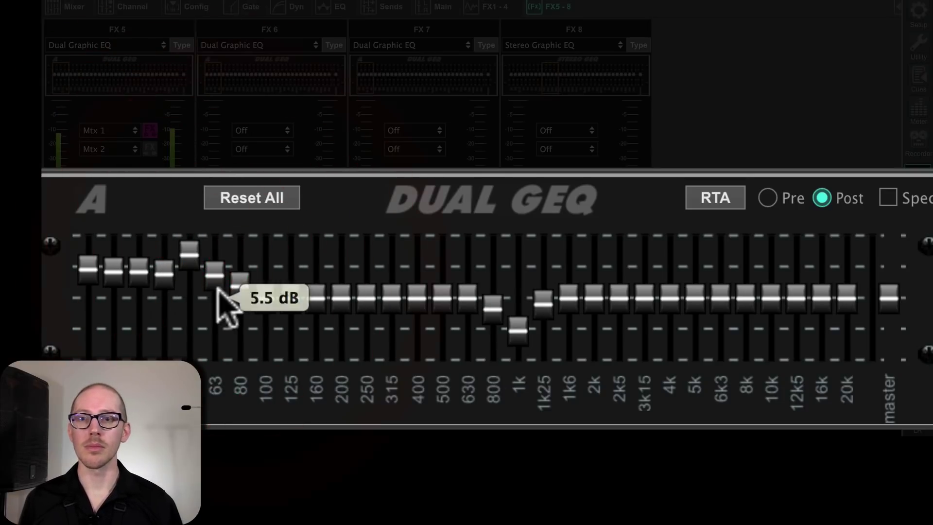
pyautogui.moveTo(164, 263); pyautogui.dragTo(141, 268)
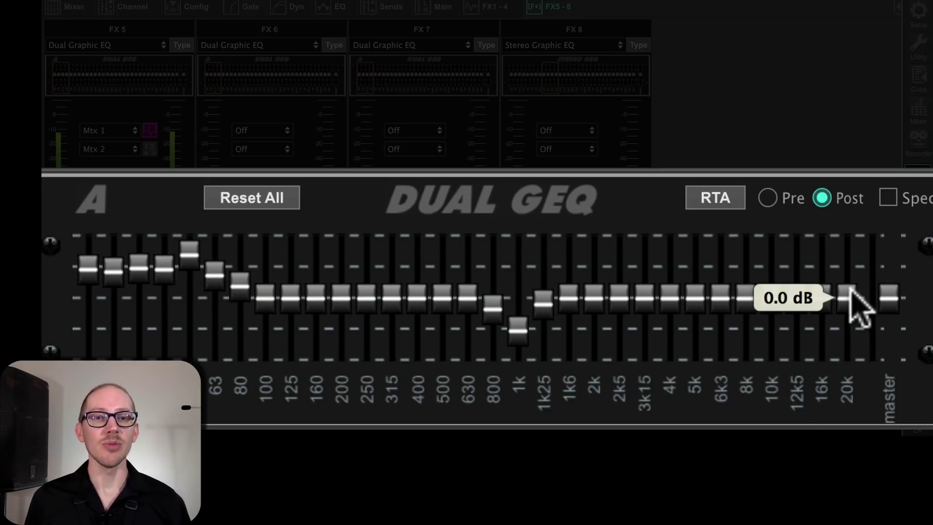
pyautogui.moveTo(849, 299); pyautogui.dragTo(797, 283)
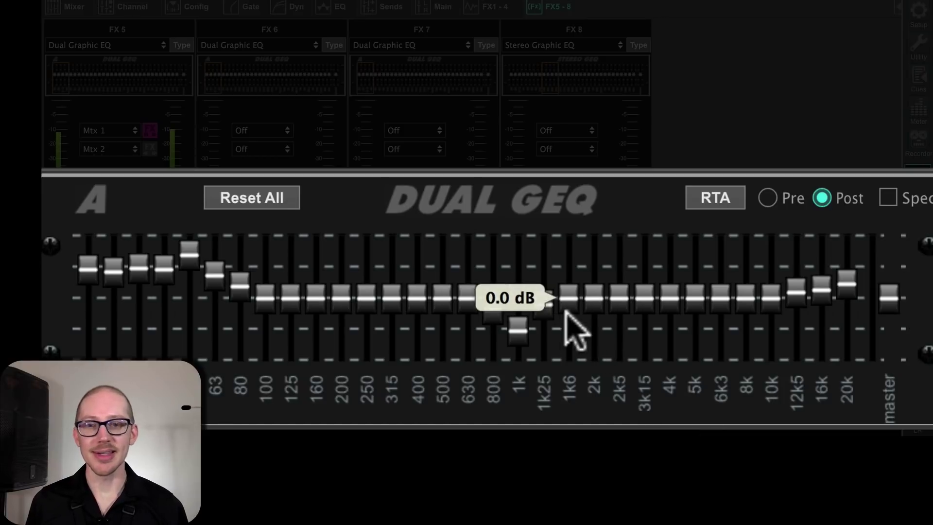
pyautogui.click(541, 312)
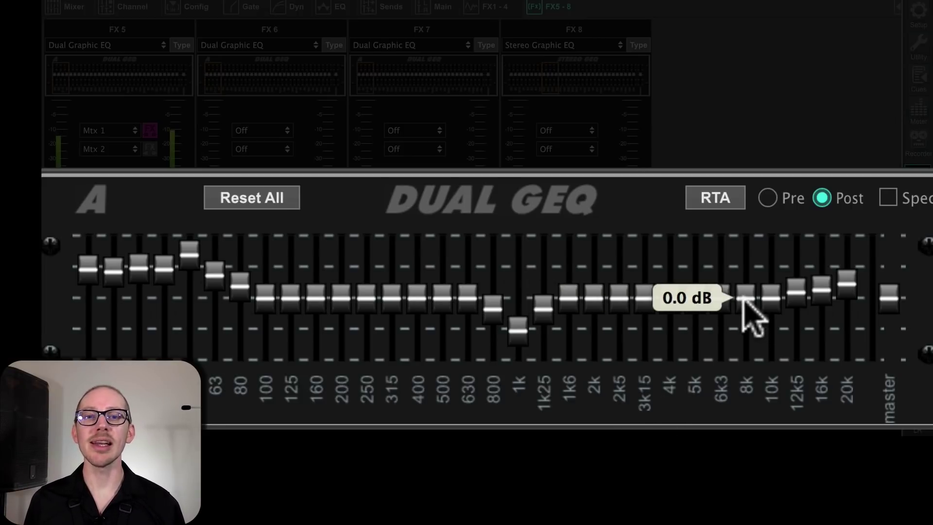
# Cut 8k fully, 6k3 to −3 dB, 500 Hz to −15 dB and 630 Hz to about −5.5 dB
pyautogui.moveTo(746, 297); pyautogui.dragTo(619, 504)
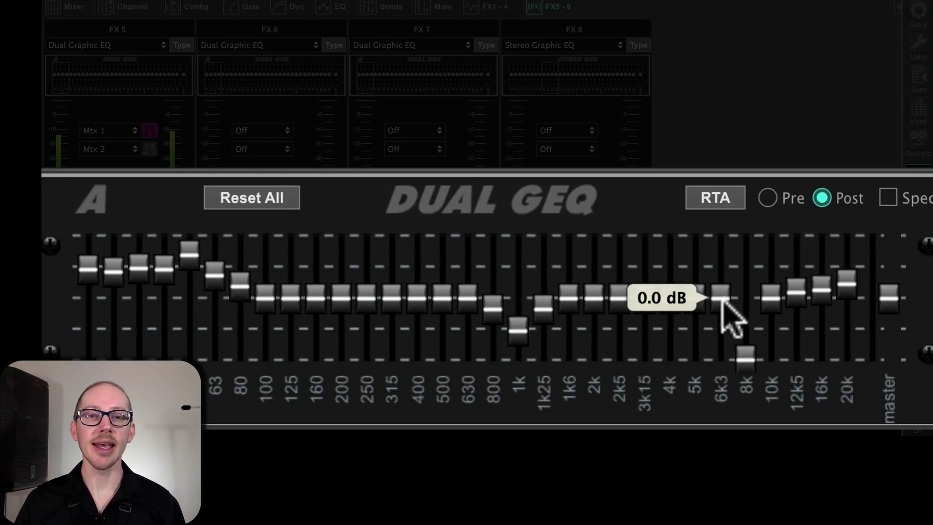
pyautogui.moveTo(722, 304); pyautogui.dragTo(722, 375)
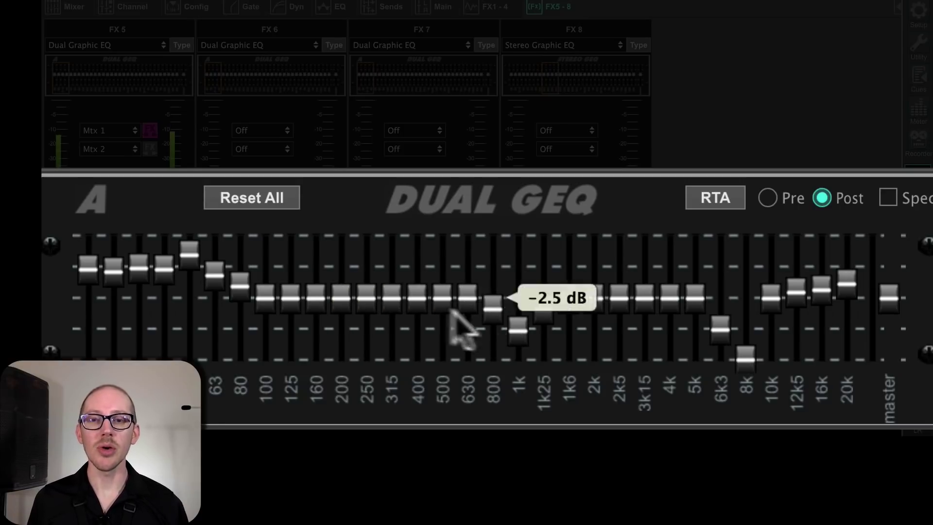
pyautogui.moveTo(447, 304); pyautogui.dragTo(484, 474)
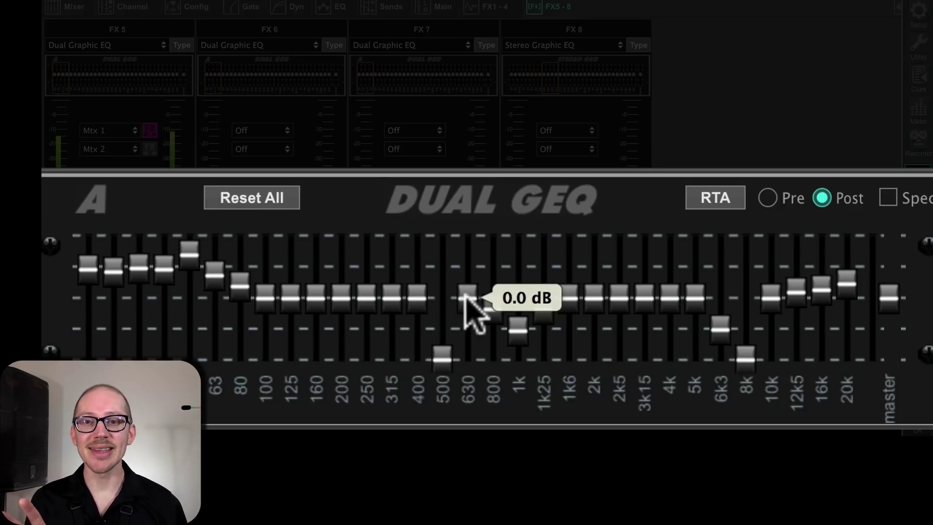
pyautogui.moveTo(465, 296); pyautogui.dragTo(475, 381)
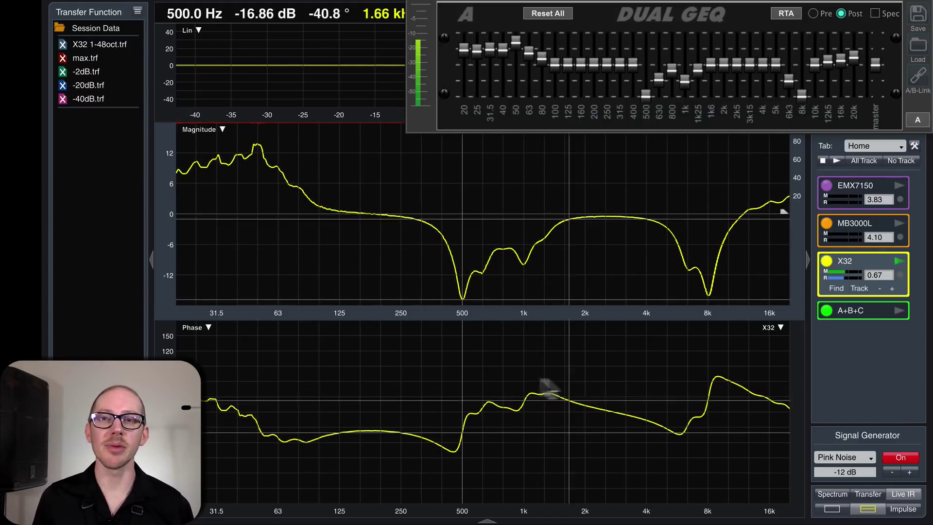
# Zoom the Live IR around the 0.67 ms peak, then Reset All on the X32 Dual GEQ to 0 dB
pyautogui.click(370, 4)
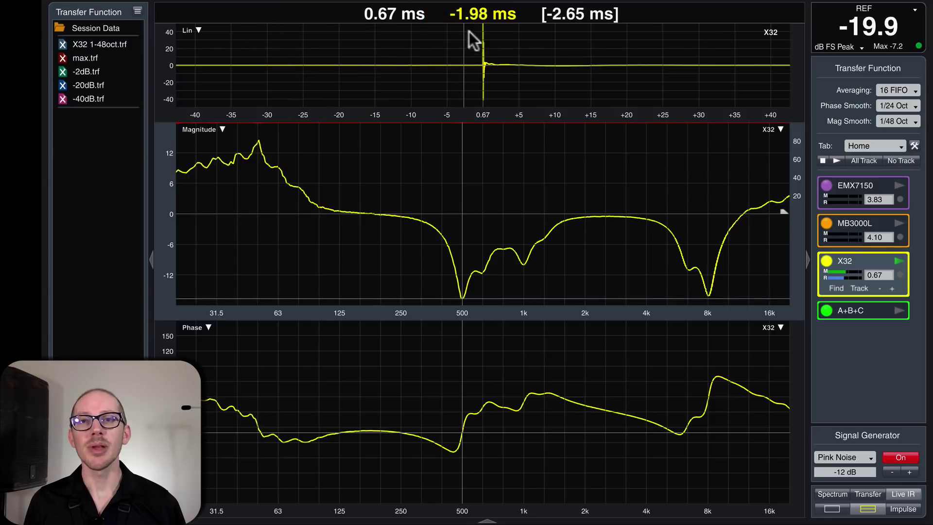
pyautogui.moveTo(480, 24); pyautogui.dragTo(506, 97)
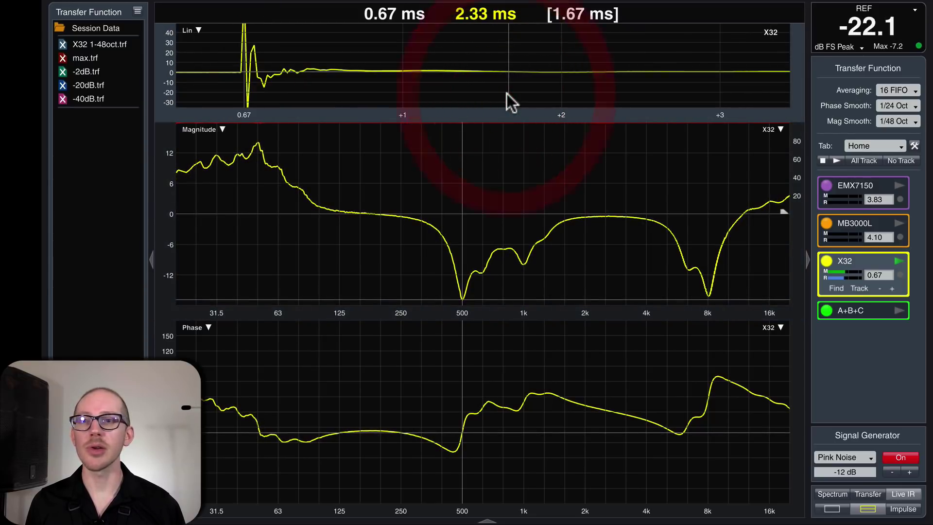
pyautogui.press('super+grave')
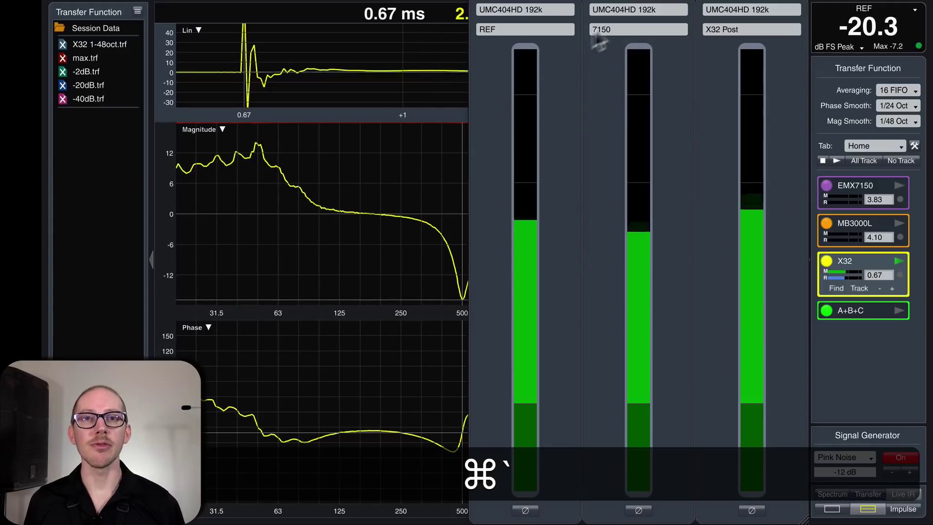
pyautogui.click(481, 7)
pyautogui.press('super+Tab')
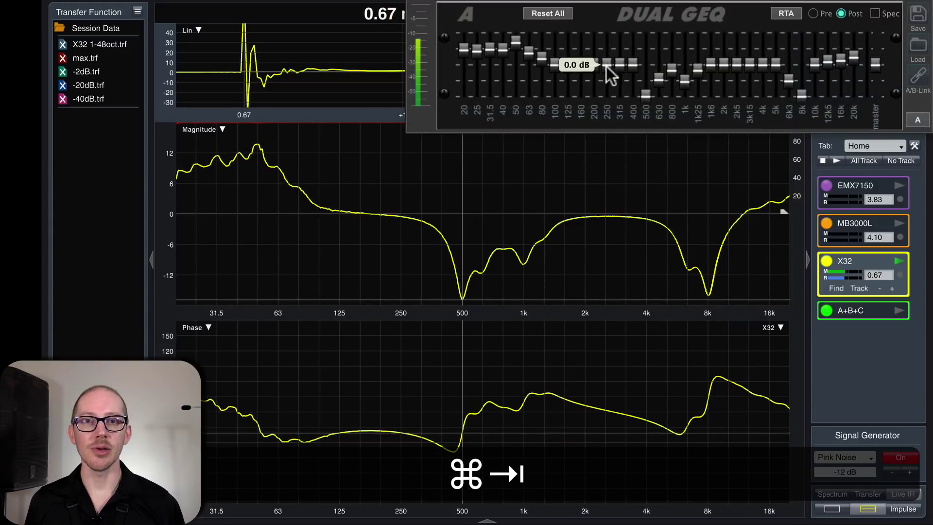
pyautogui.click(551, 11)
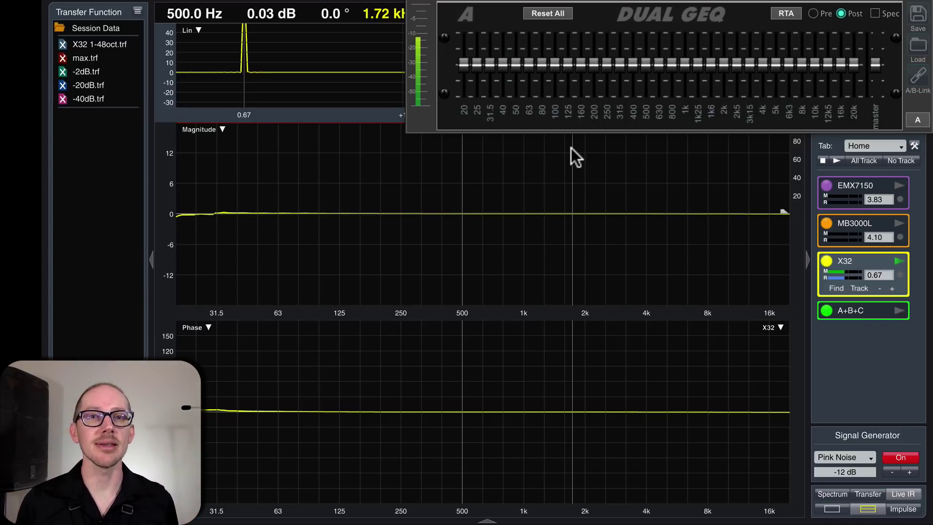
# Boost the Dual GEQ 500 Hz band to +15 dB and view the resulting peak in Smaart
pyautogui.moveTo(638, 60)
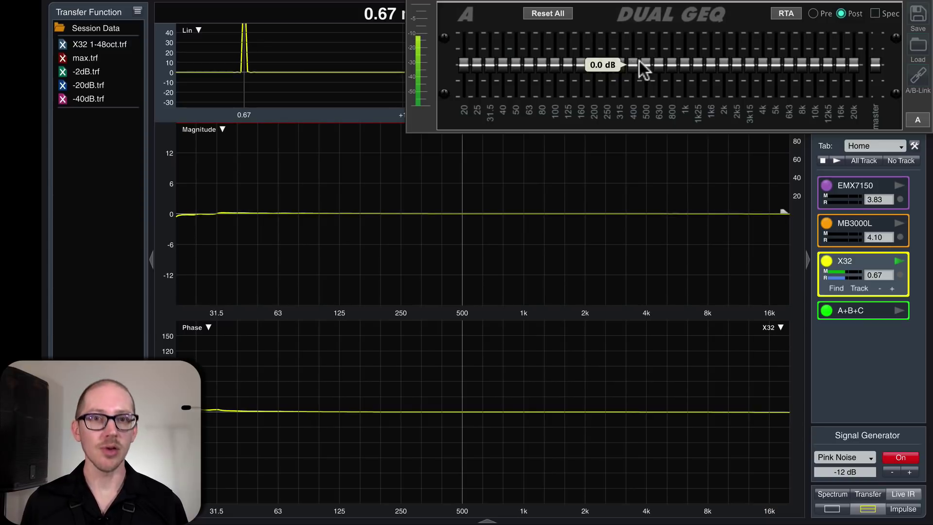
pyautogui.moveTo(645, 47); pyautogui.dragTo(646, 32)
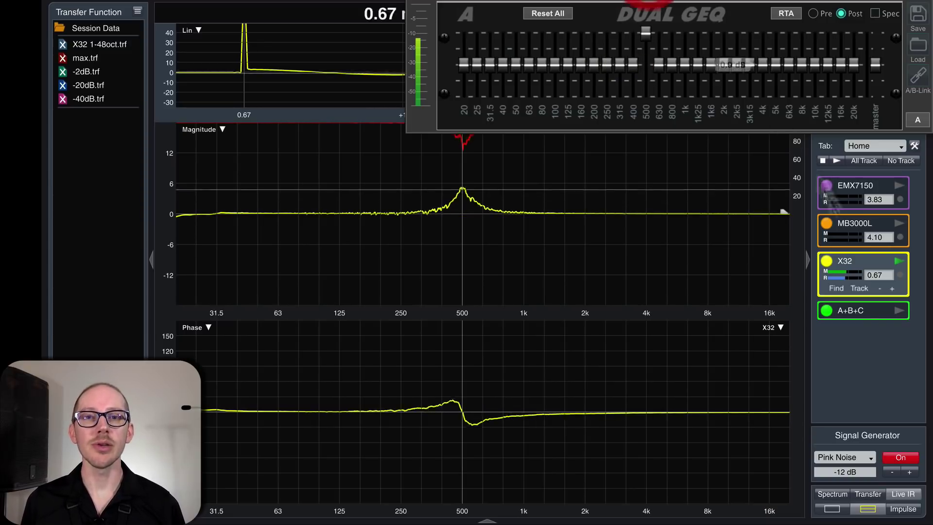
pyautogui.click(500, 245)
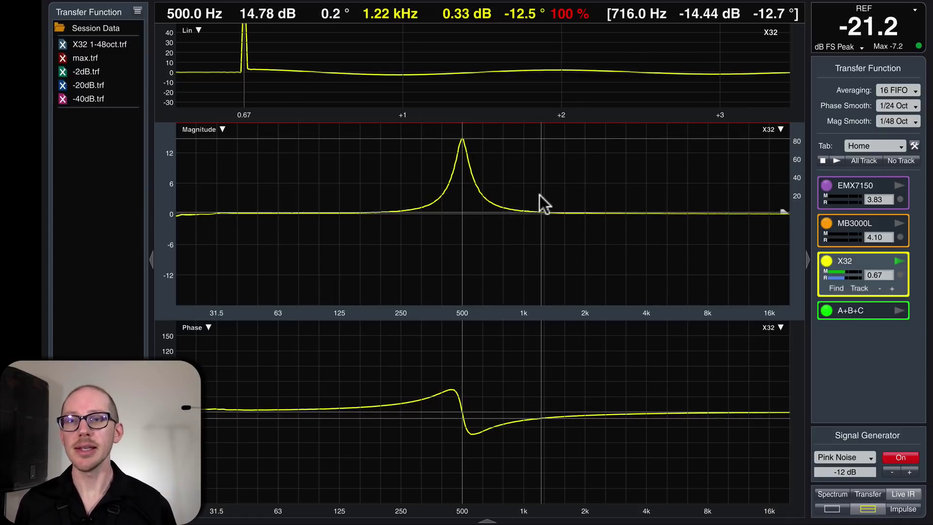
pyautogui.press('super+Tab')
pyautogui.moveTo(648, 28)
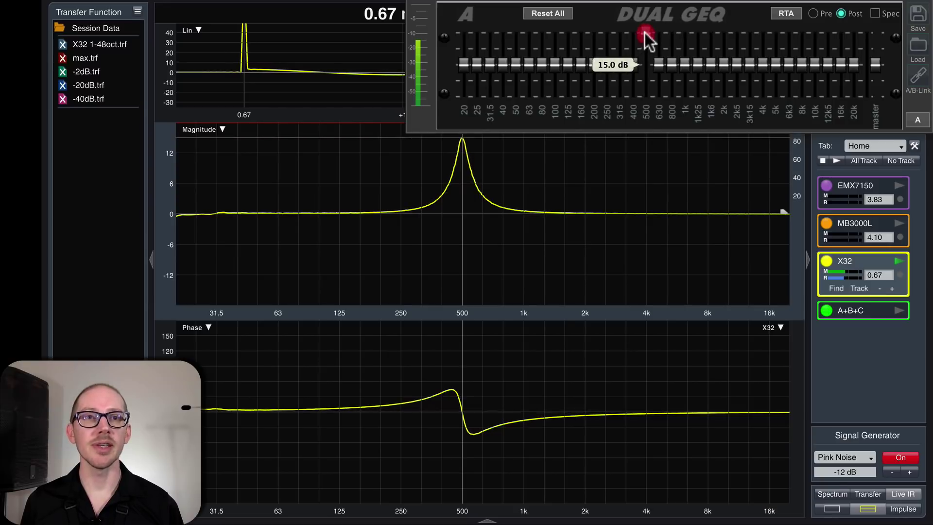
pyautogui.click(357, 7)
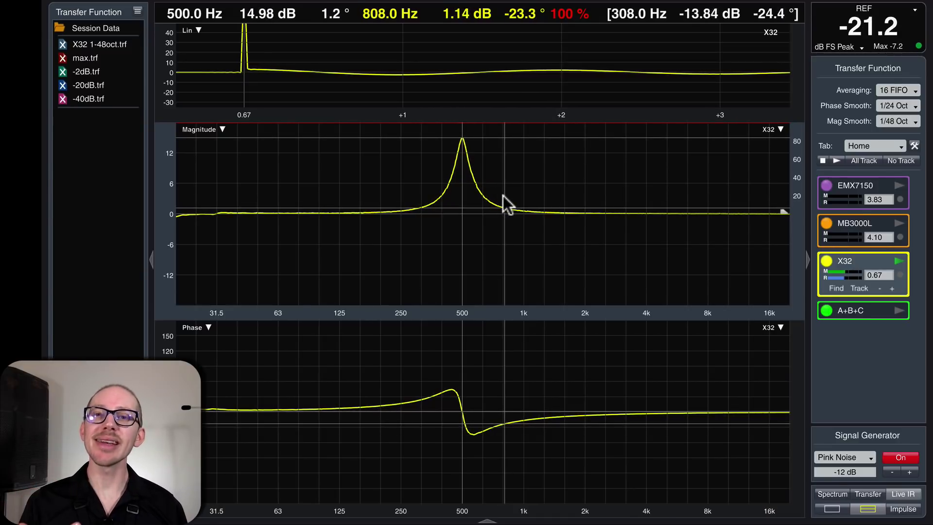
# Set Mag Smooth to 1/3 Oct, compare against 1/48 Oct, then return to 1/3 Oct
pyautogui.click(902, 121)
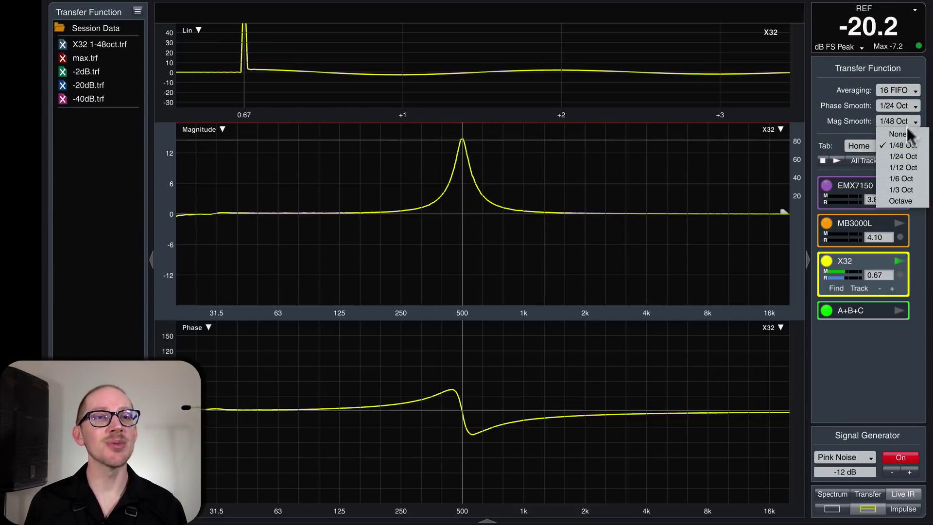
pyautogui.click(906, 188)
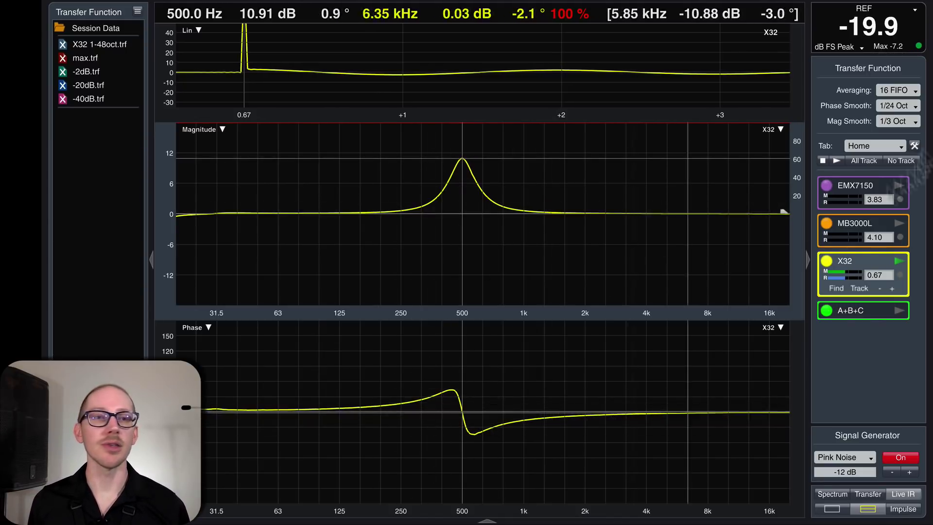
pyautogui.click(897, 117)
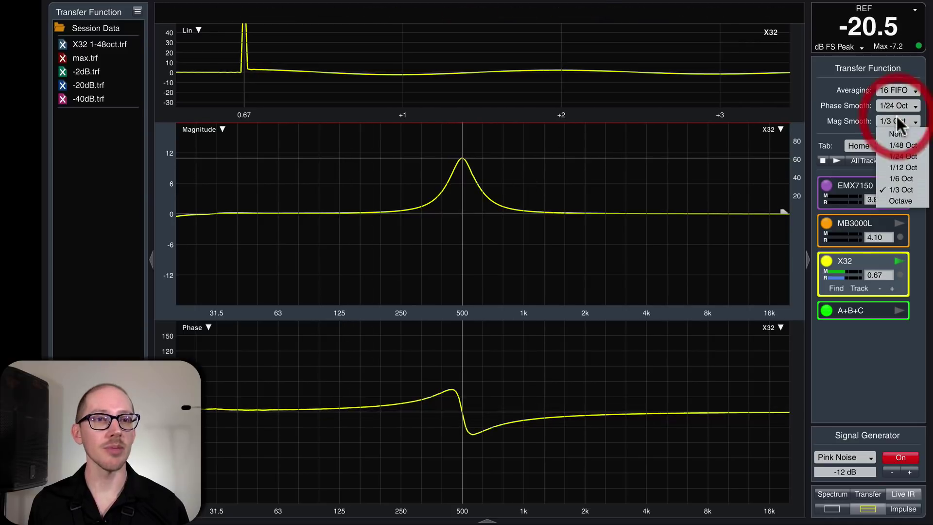
pyautogui.click(907, 145)
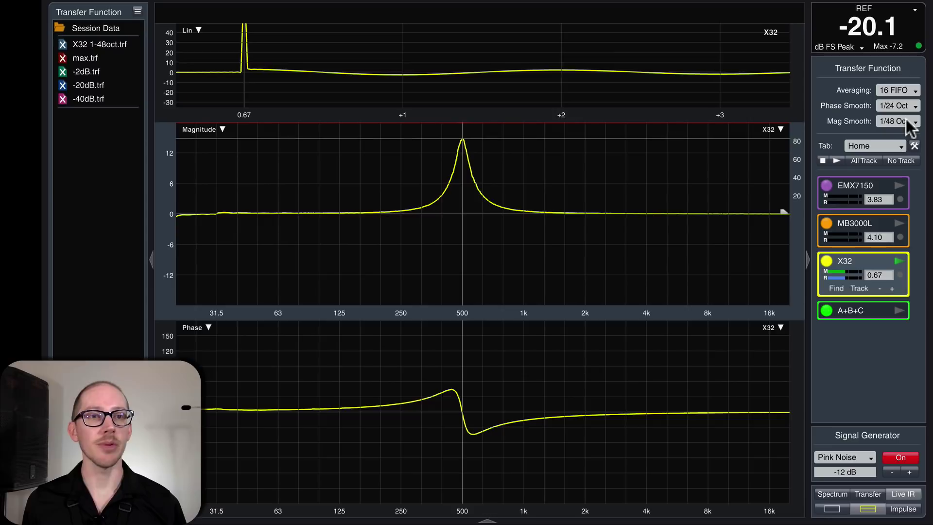
pyautogui.click(909, 122)
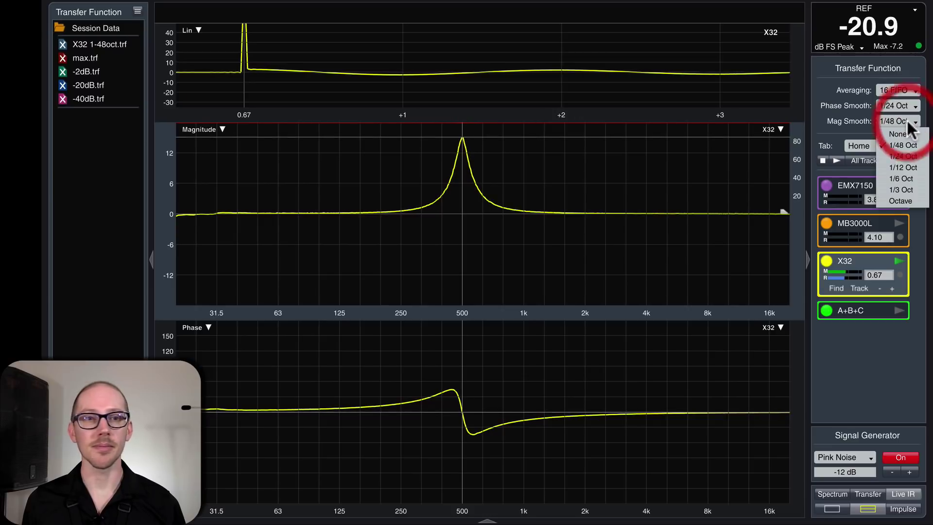
pyautogui.click(905, 191)
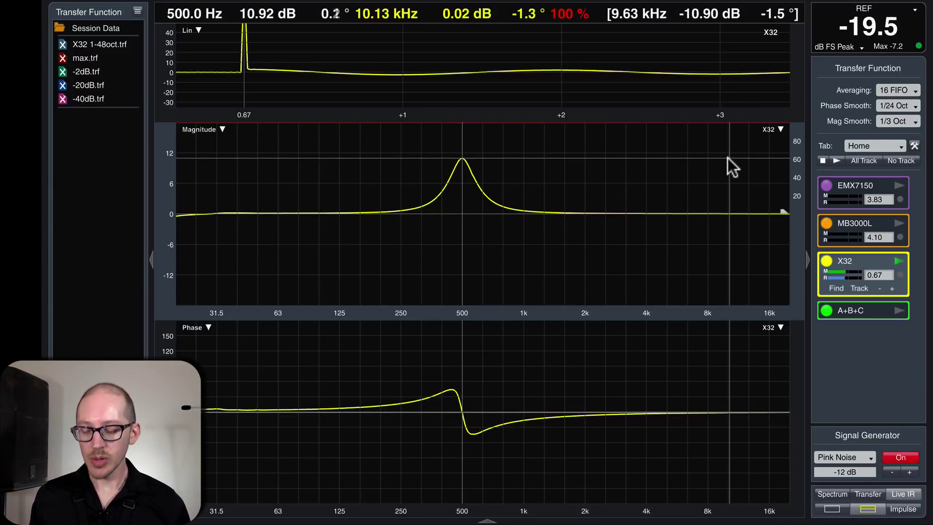
# Reset All Dual GEQ bands to 0 dB and bring Smaart's Transfer Function view back in front
pyautogui.press('super+grave')
pyautogui.press('super+Tab')
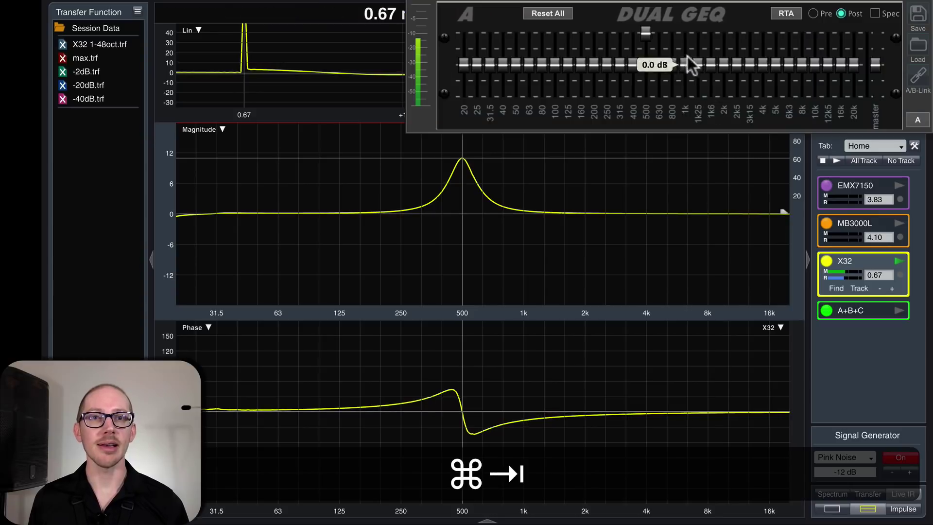
pyautogui.click(548, 13)
pyautogui.click(353, 6)
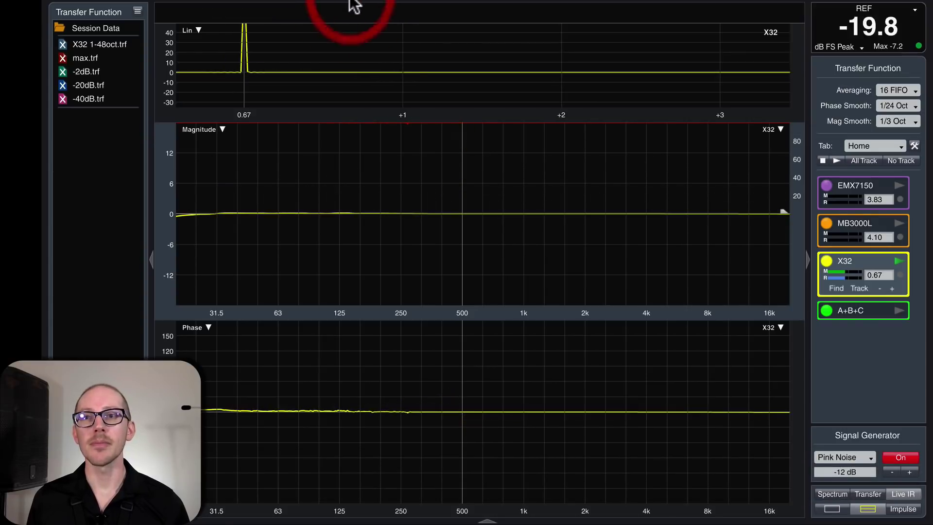